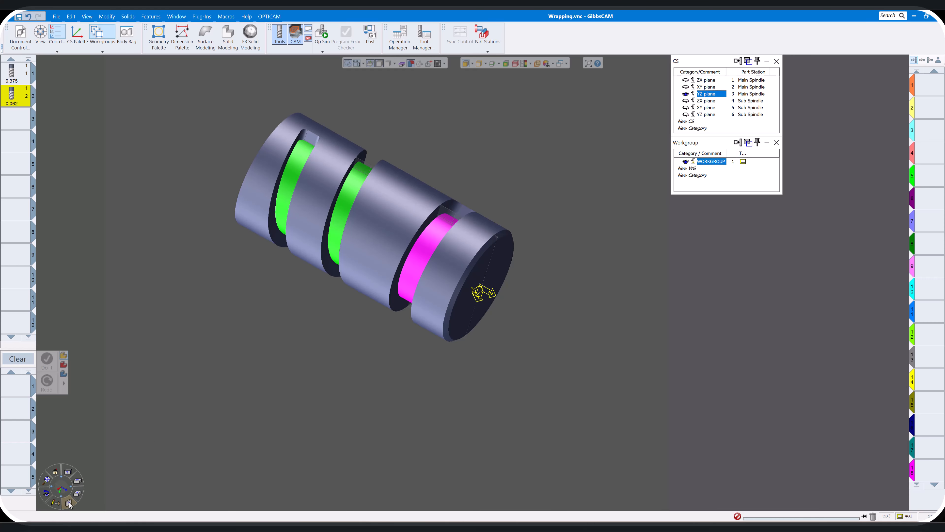
click(70, 503)
middle_drag(491, 328, 590, 308)
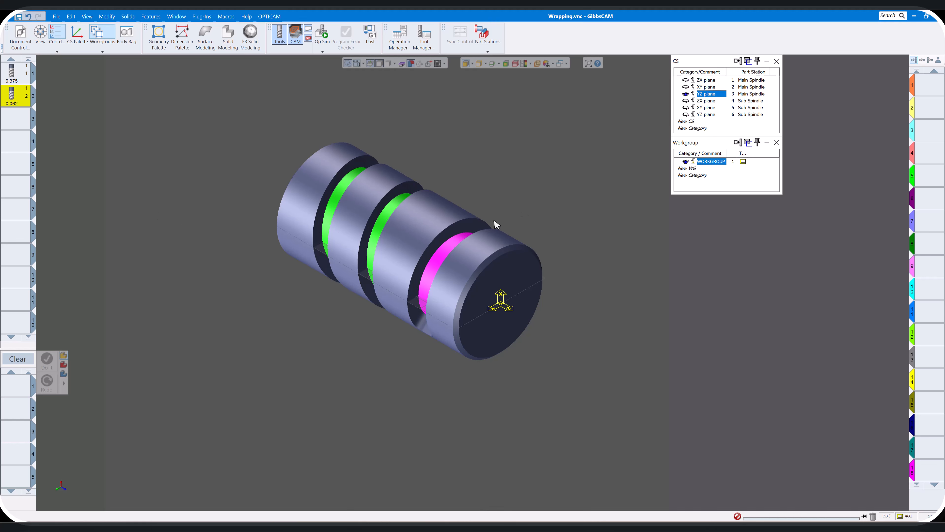
middle_drag(494, 220, 488, 248)
click(68, 503)
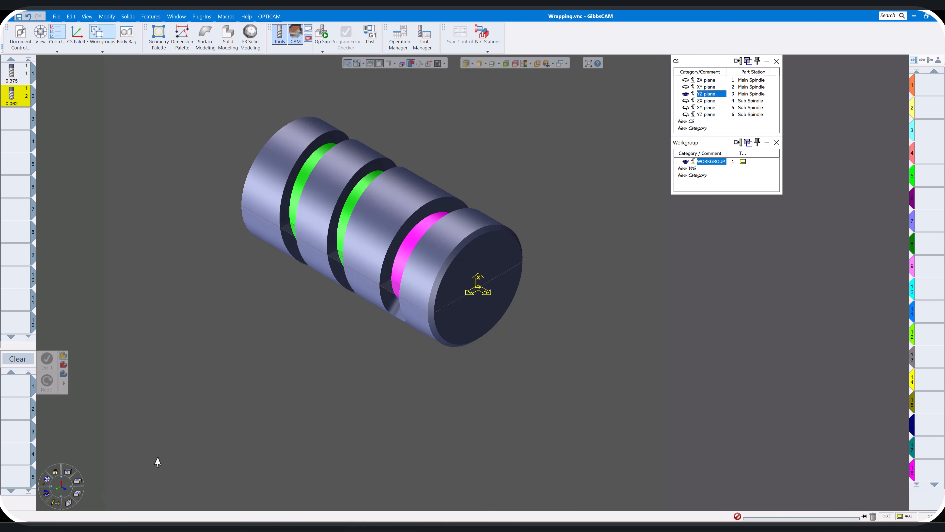
shift+middle_drag(517, 186, 556, 214)
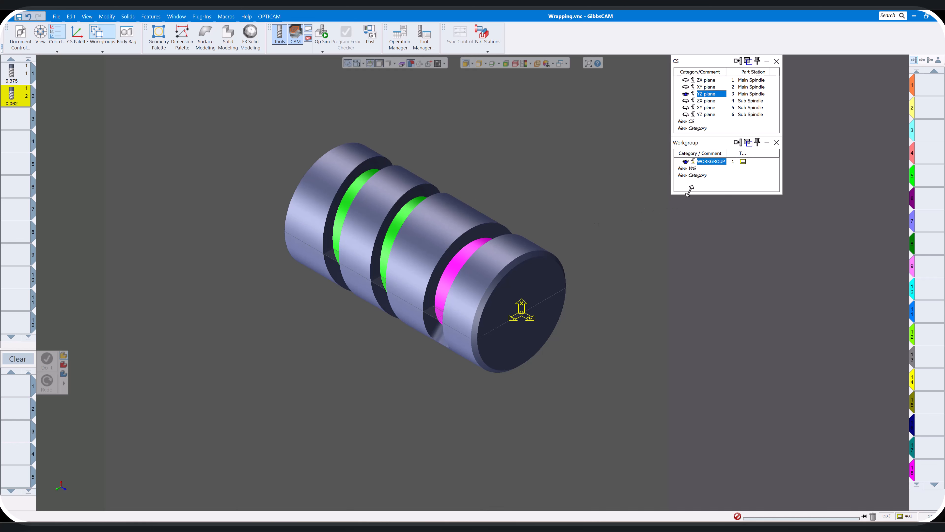
Rename the existing workgroup as SLOT
click(711, 160)
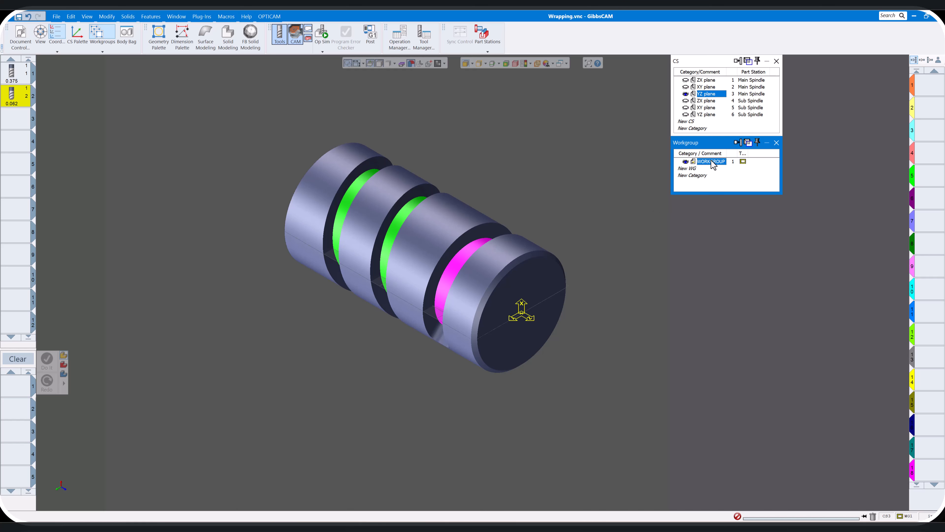
click(711, 162)
drag(697, 162, 728, 162)
text(SLOT)
key(Return)
Add two more workgroups and name the last one ENGRAVING
double_click(706, 169)
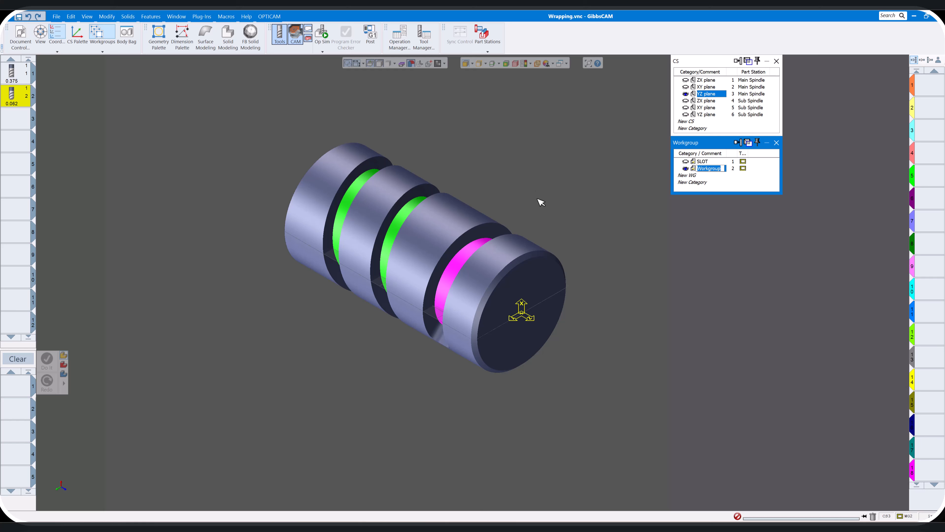
text(HELICAL)
double_click(712, 175)
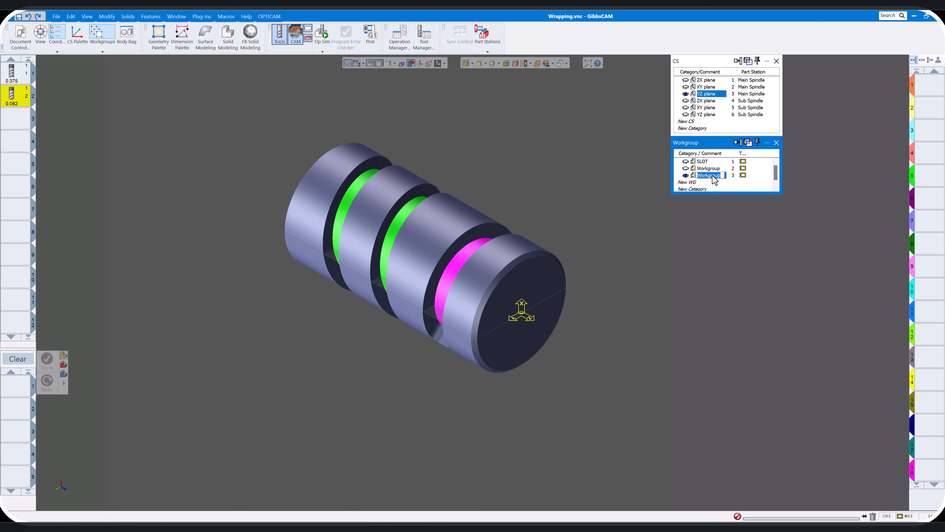
text(ENGRAVING)
key(Return)
Rename the second workgroup as HELIX and make the SLOT workgroup current
click(710, 169)
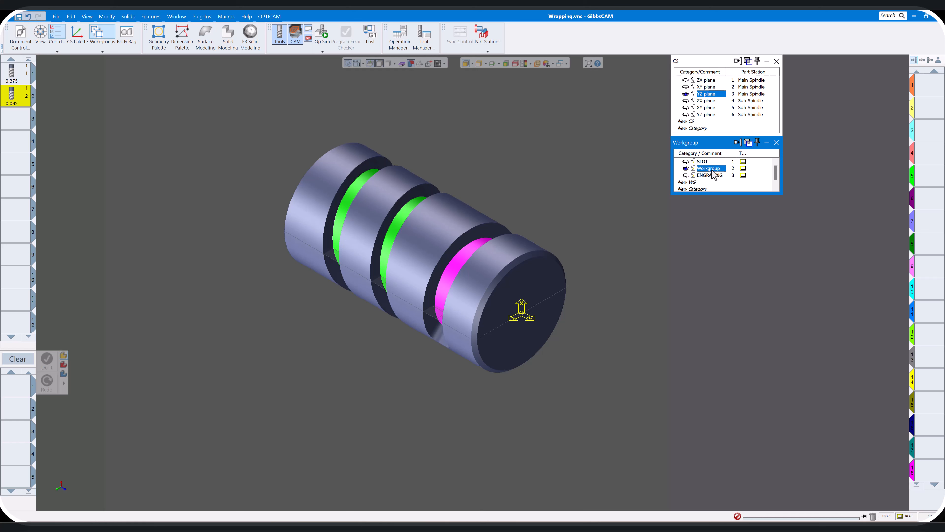
text(HELIX)
key(Return)
click(704, 163)
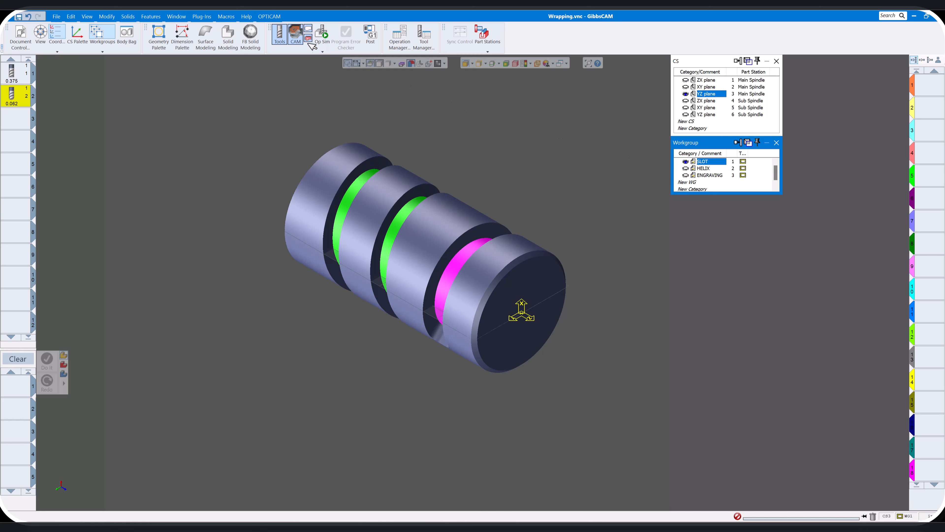
Hide the tool list and turn on visible edge selection for the solid in an isometric view
click(280, 35)
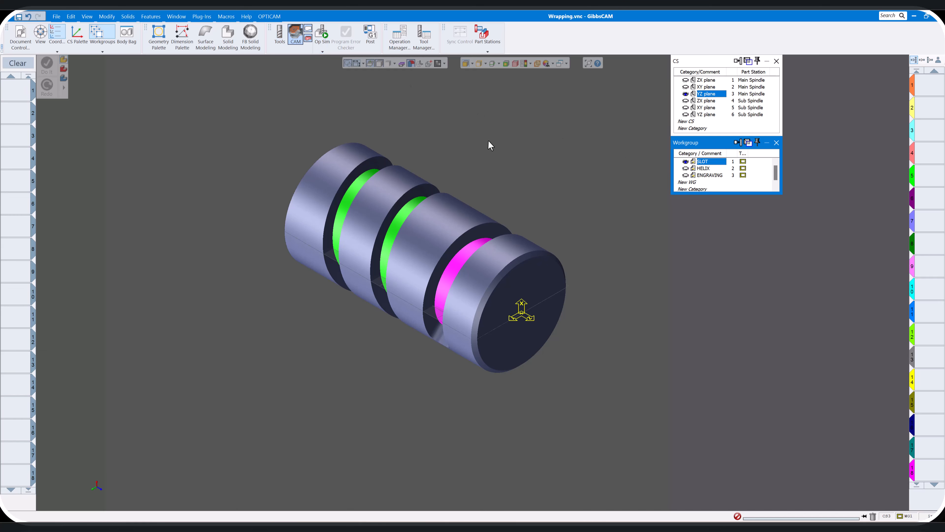
click(518, 169)
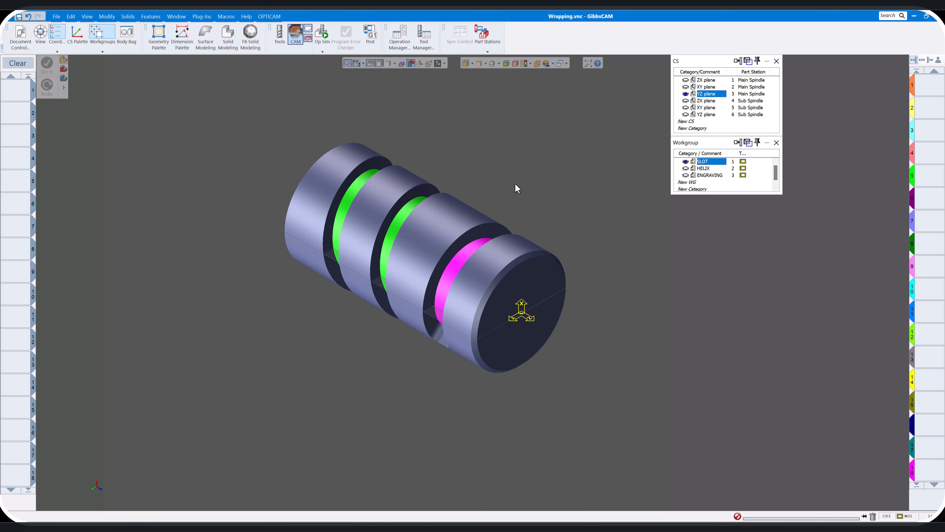
middle_drag(483, 171, 480, 66)
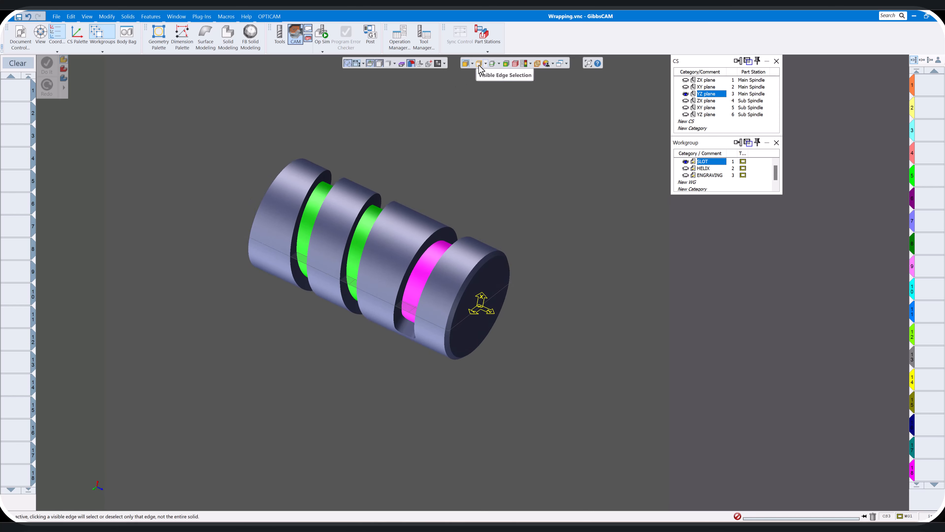
click(479, 66)
middle_drag(540, 217, 536, 212)
key(ctrl+i)
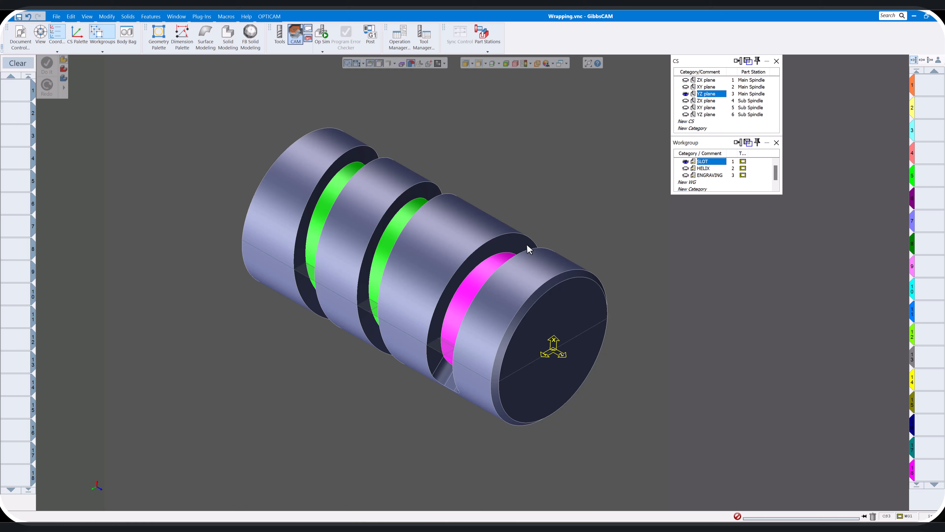
Select the edge loop around the opening of the magenta slot and extract geometry from it
click(507, 234)
right_click(505, 234)
click(521, 239)
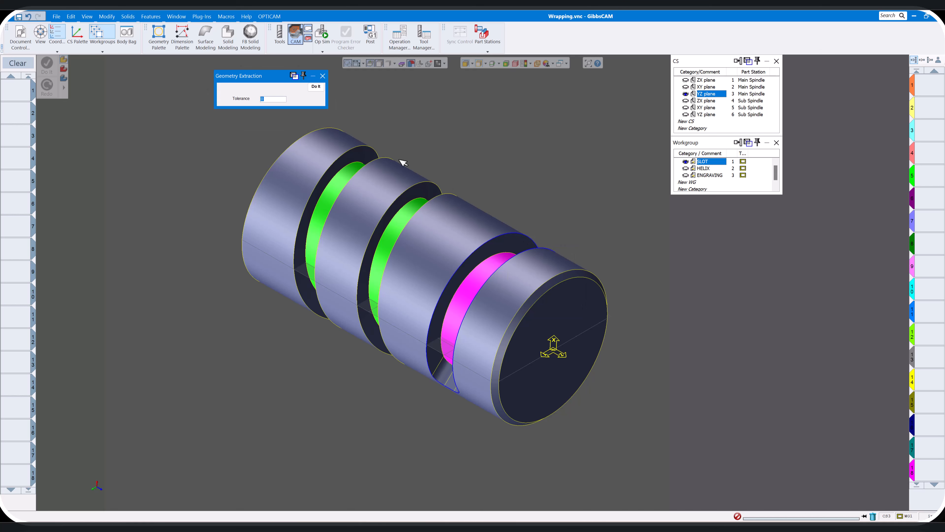
click(318, 89)
click(323, 76)
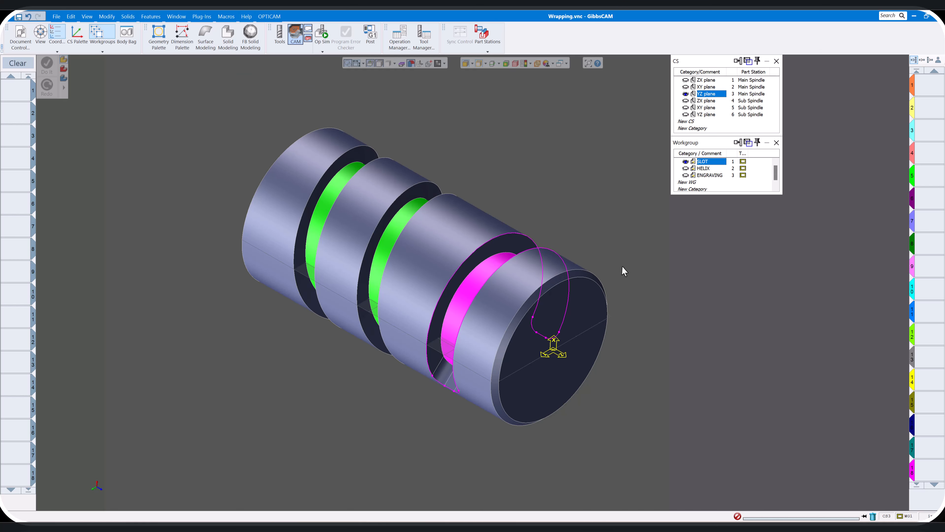
Select the extracted wrapped slot outline and unwrap it with a radius of 1.5
middle_drag(587, 217, 509, 284)
scroll(505, 289, down, 1)
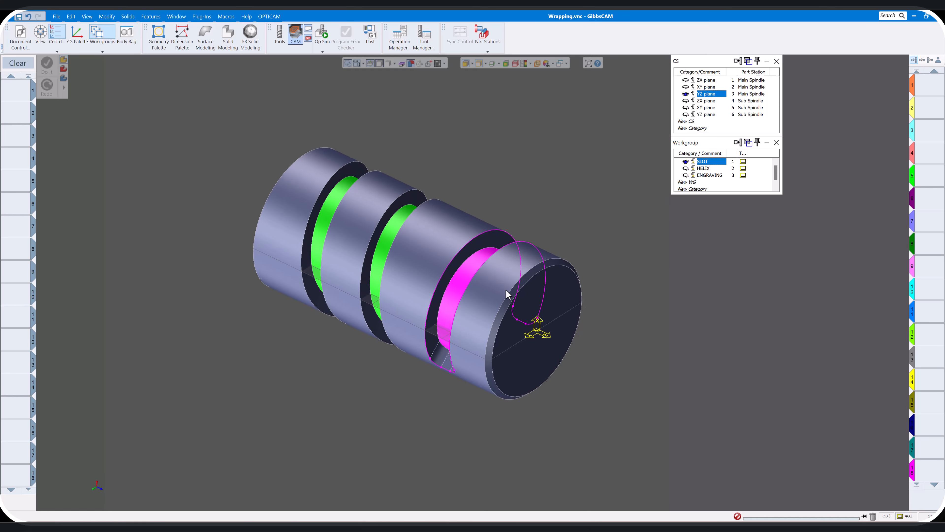
click(527, 241)
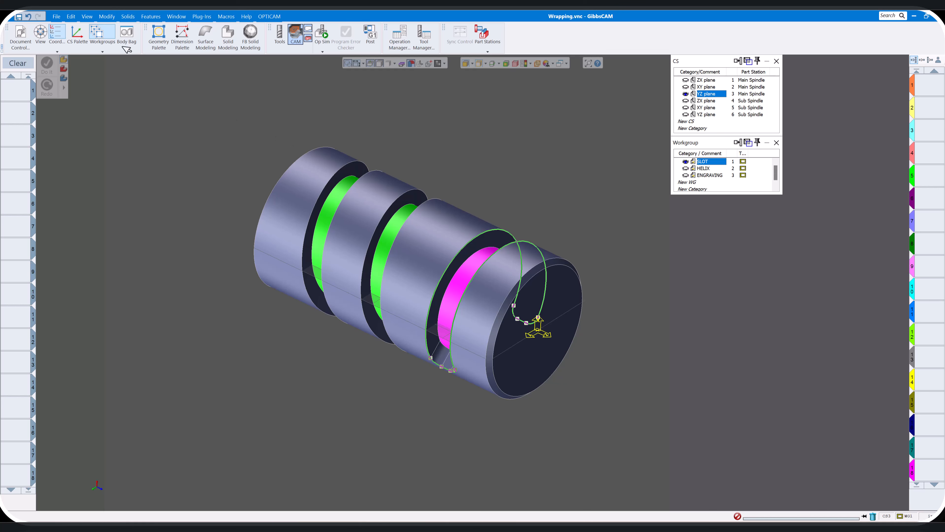
click(106, 17)
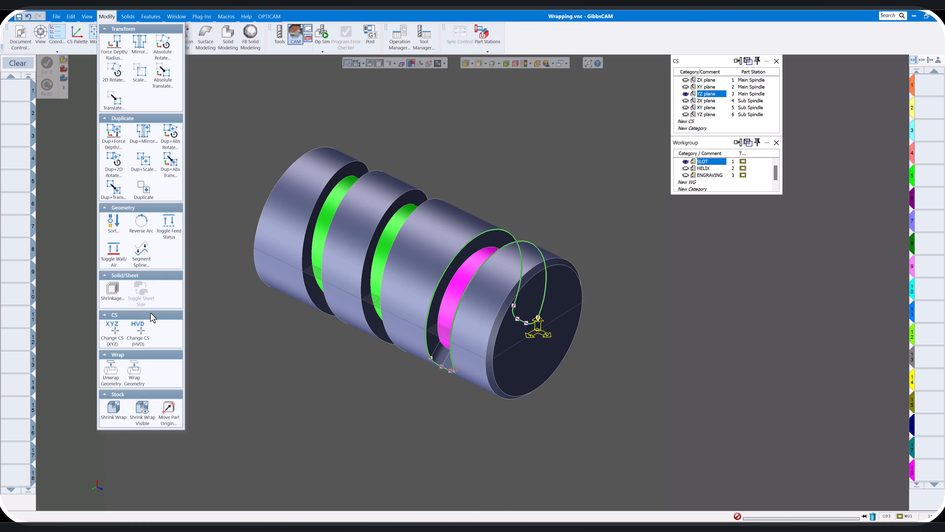
click(113, 374)
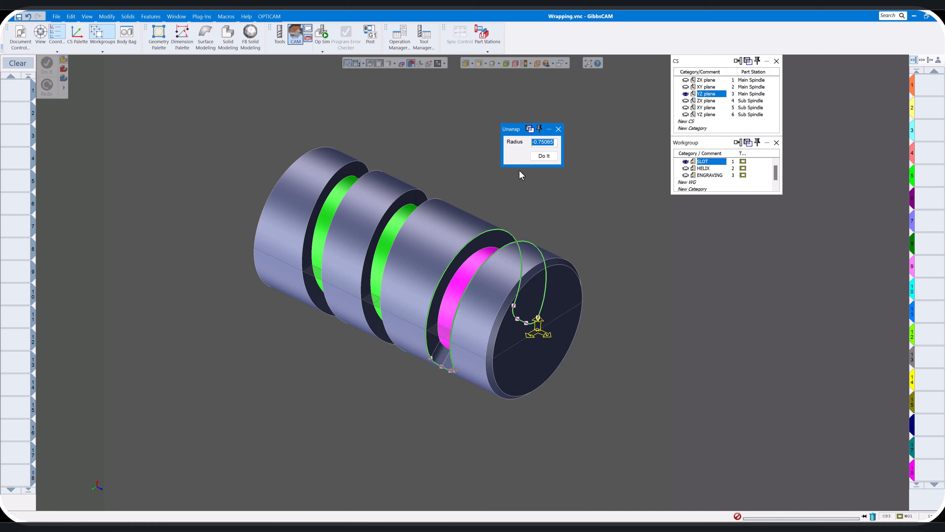
text(1.5)
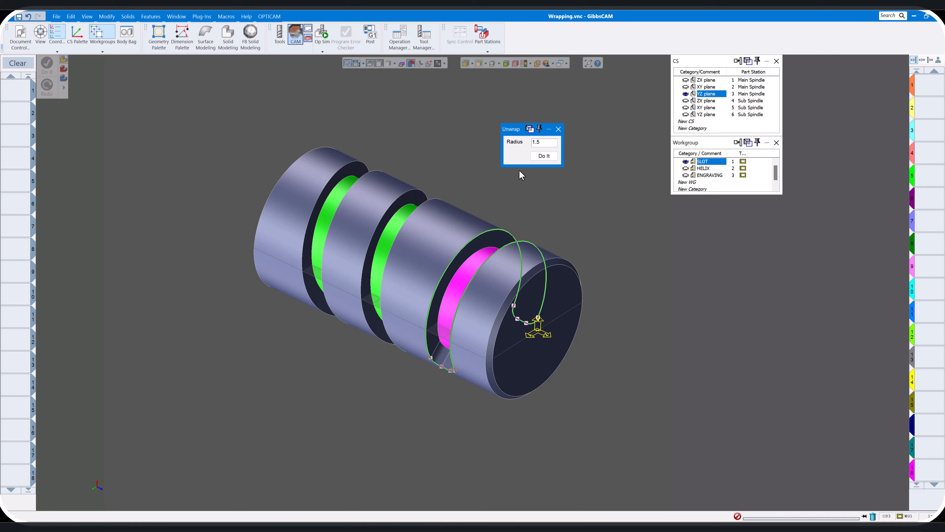
click(544, 156)
click(558, 129)
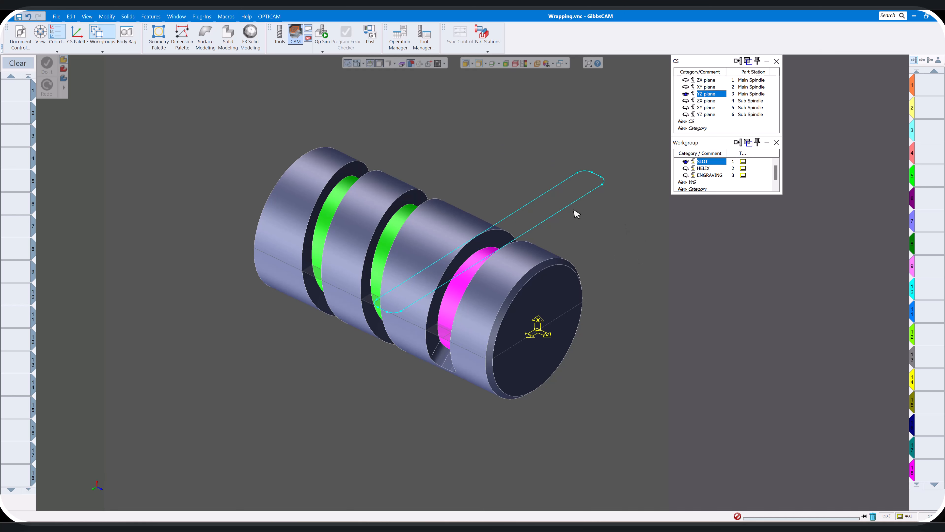
Dimension the width across the end of the unwrapped slot and place the dimension text clear of the outline
click(182, 37)
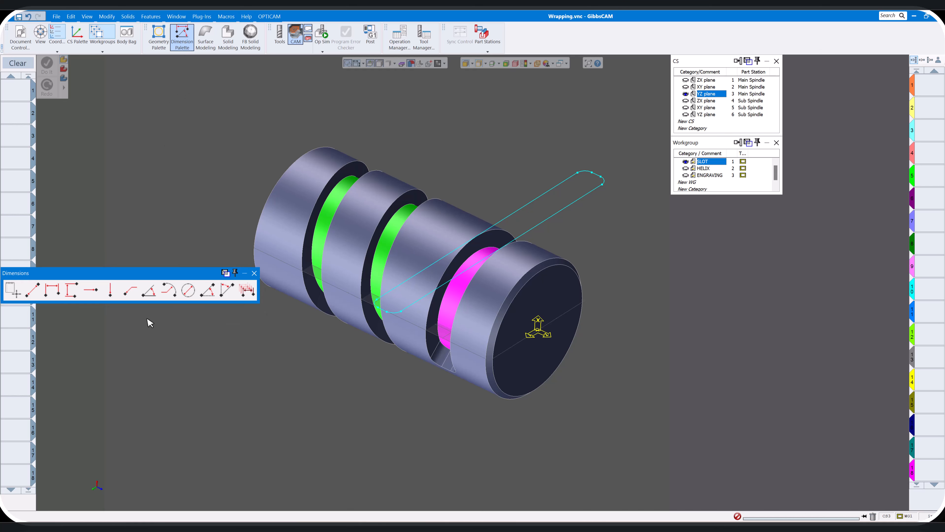
drag(186, 273, 230, 310)
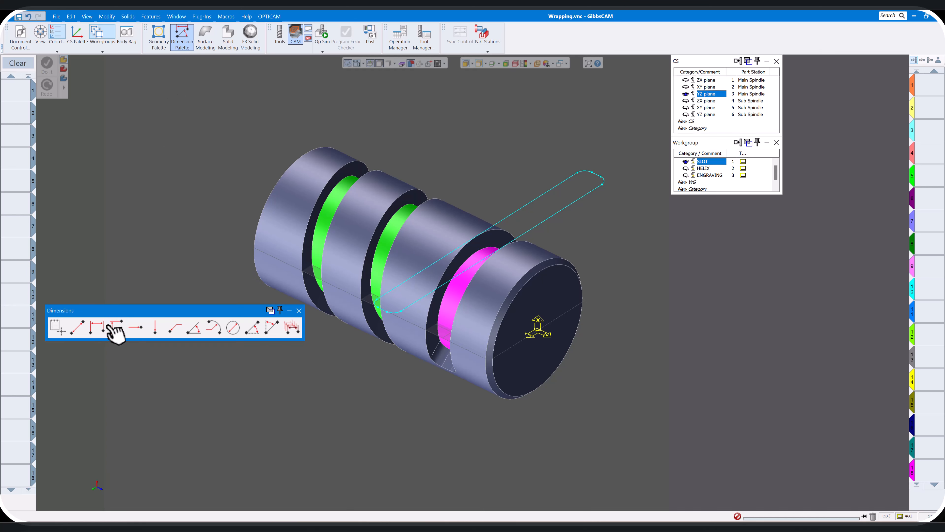
click(119, 331)
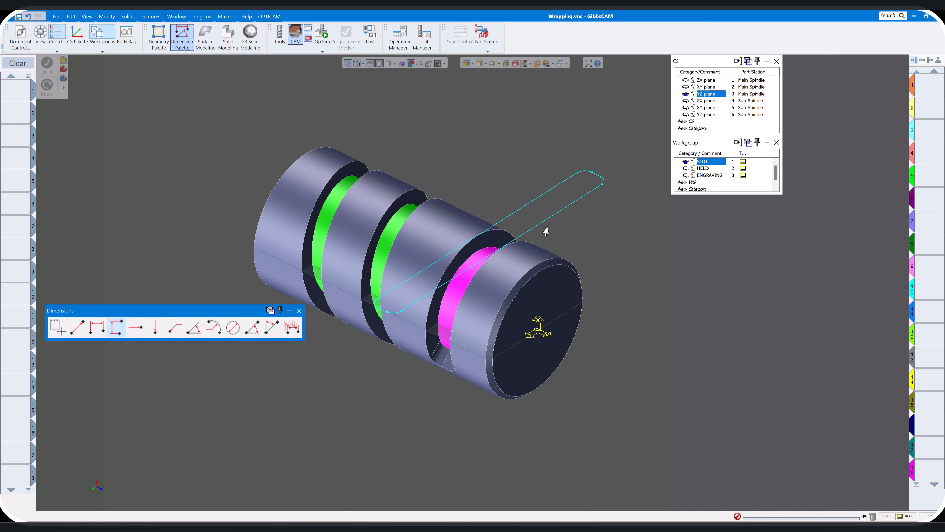
click(577, 173)
click(602, 184)
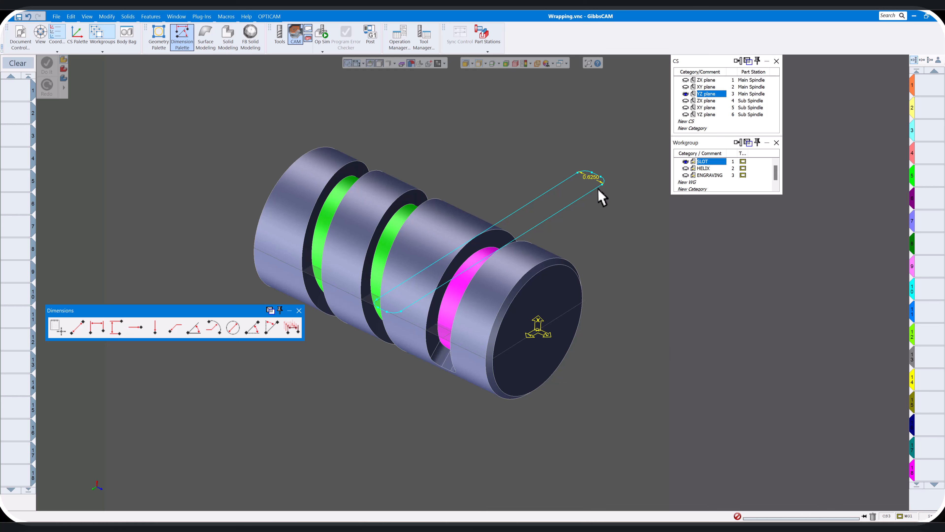
drag(592, 178, 523, 160)
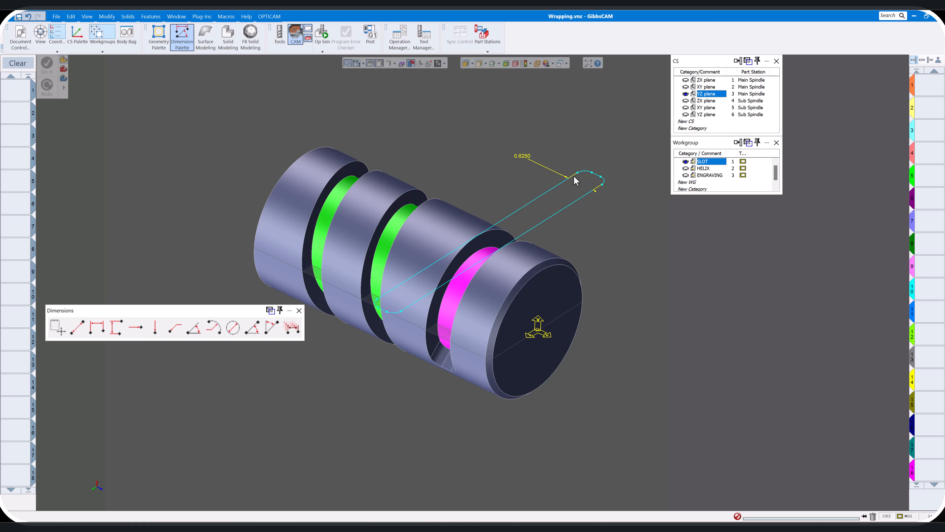
Try to add an arc dimension to the unwrapped slot's rounded end, and close the Dimensions palette
scroll(553, 164, up, 5)
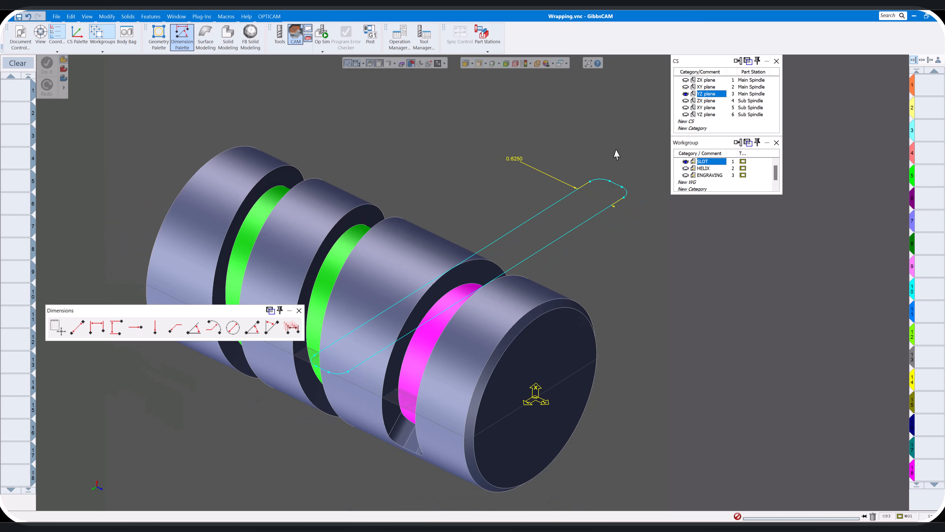
middle_drag(653, 131, 565, 158)
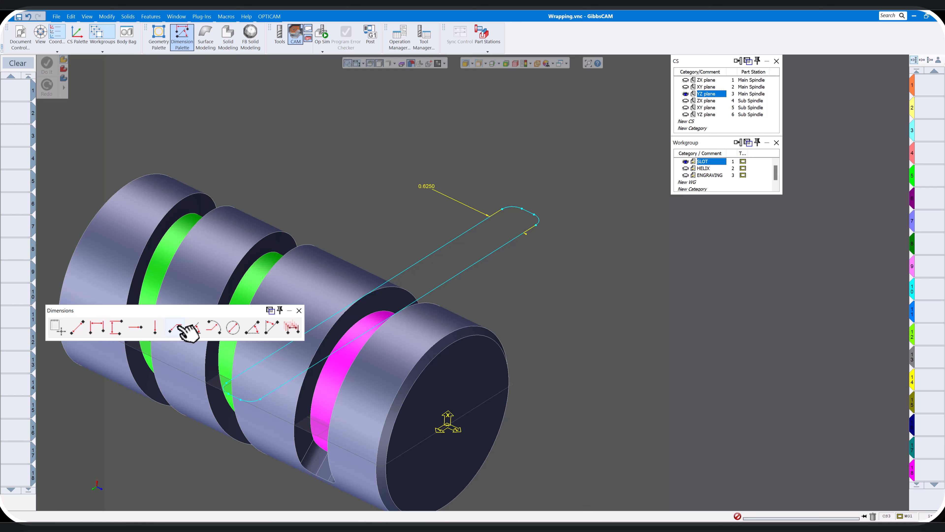
drag(216, 338, 253, 131)
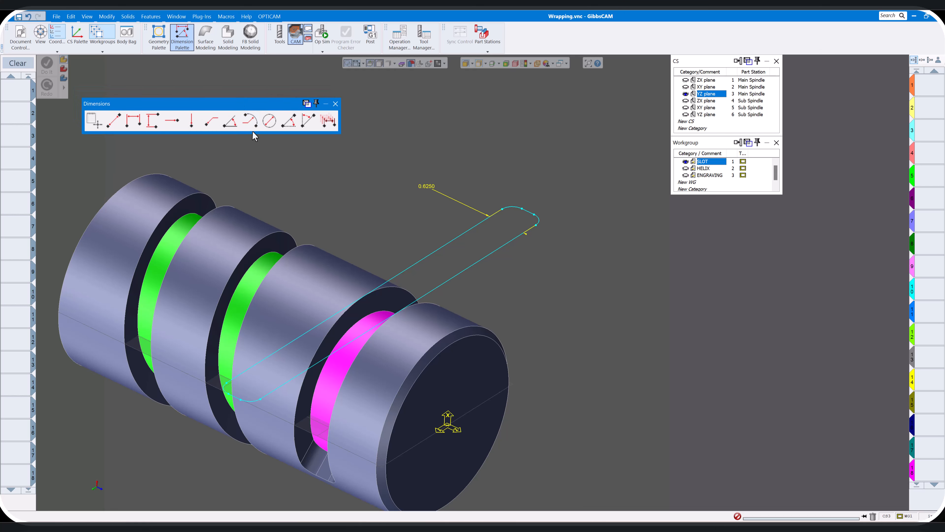
click(249, 121)
click(335, 103)
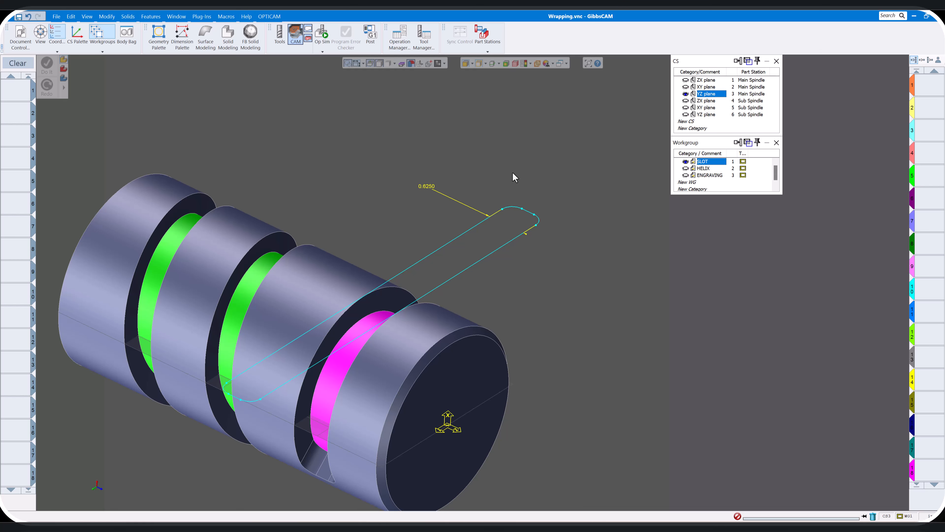
Display the geometry labels and examine the element types around the unwrapped slot's rounded end
key(ctrl+l)
scroll(508, 206, up, 5)
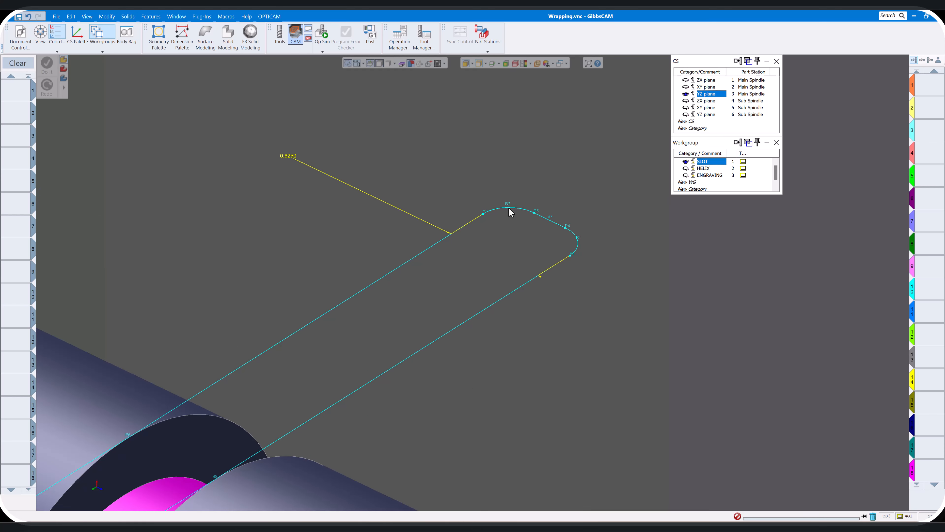
scroll(528, 211, down, 6)
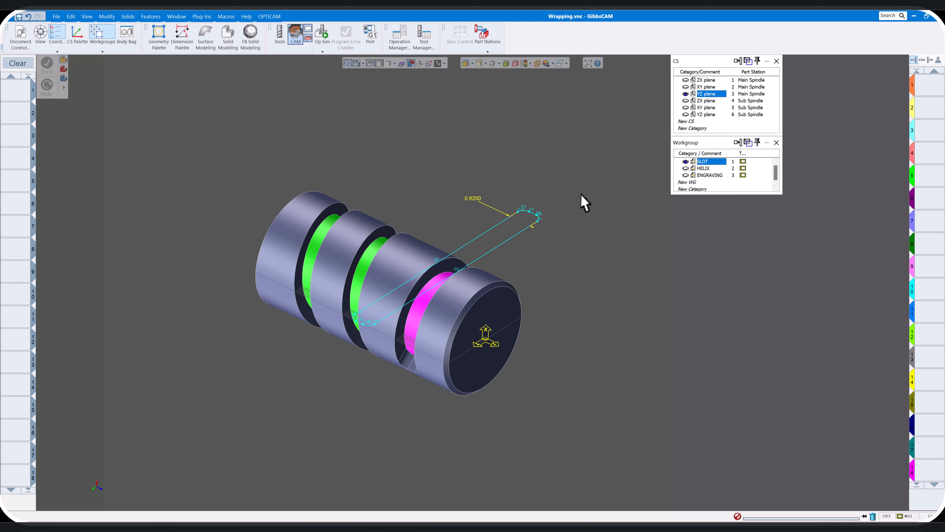
middle_drag(580, 203, 544, 186)
scroll(493, 188, up, 2)
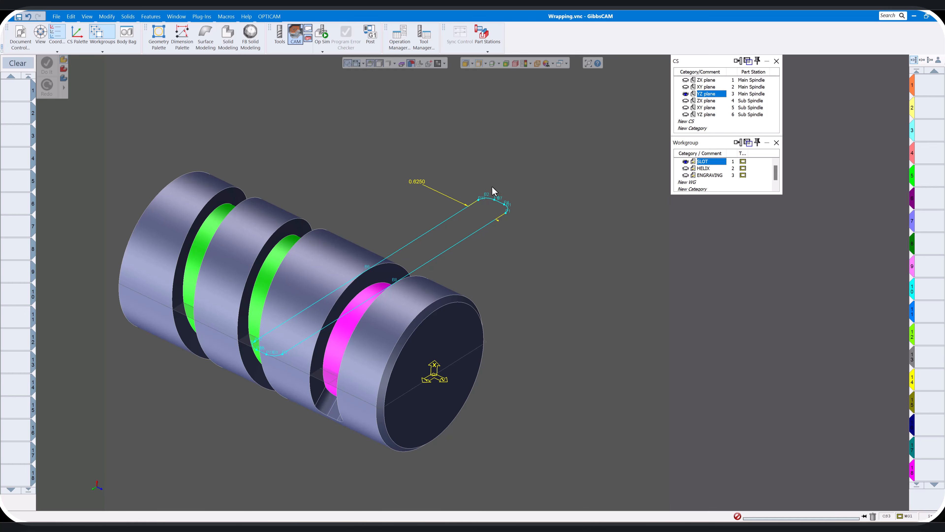
scroll(497, 191, down, 4)
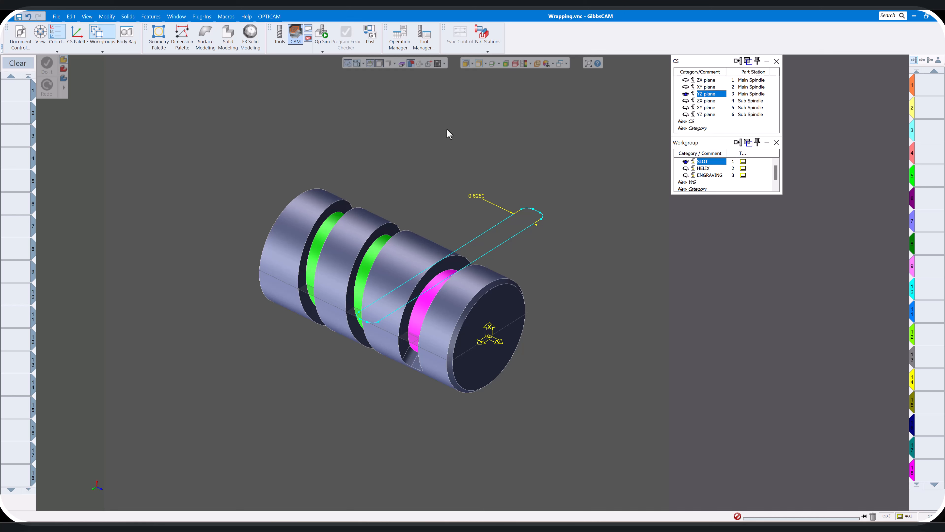
Select the whole unwrapped slot outline and segment its splines into arcs with an accuracy of 0.001
double_click(493, 227)
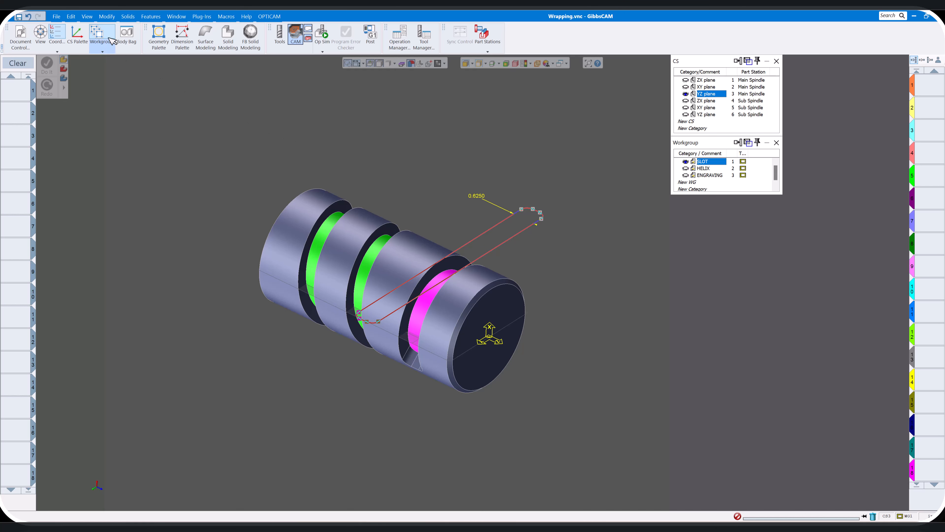
click(106, 17)
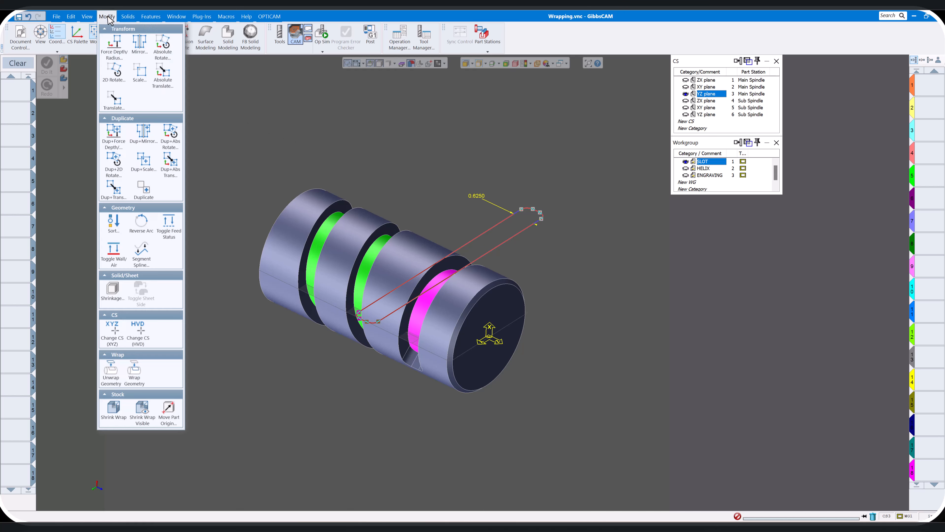
click(144, 256)
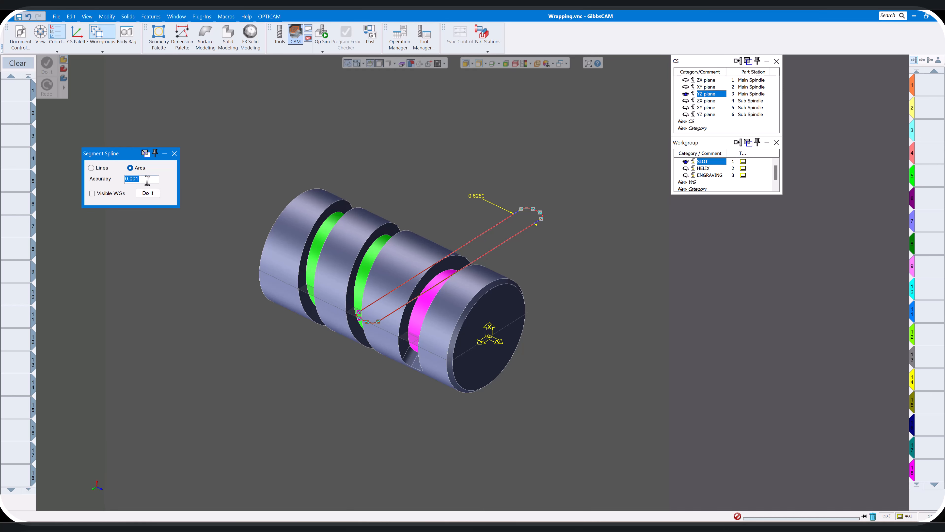
click(174, 154)
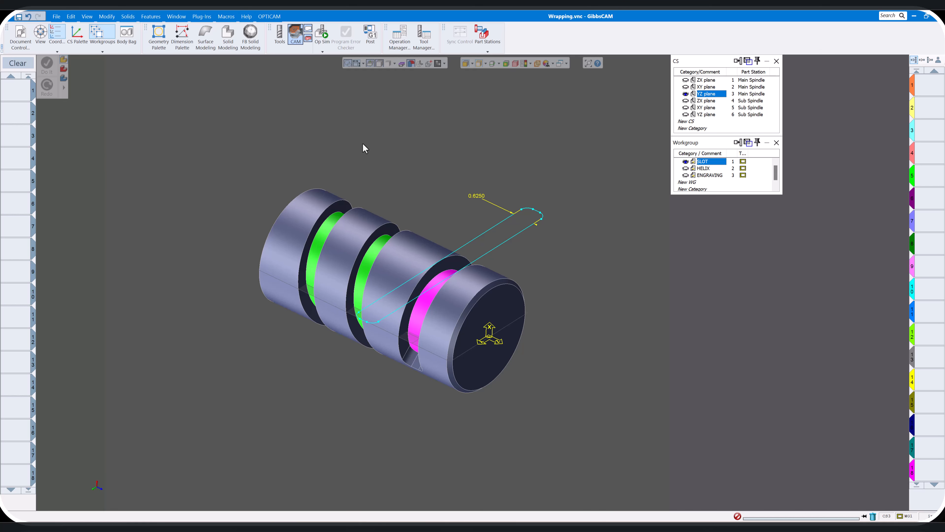
Add a radius dimension to the arc at the unwrapped slot's rounded end and close the Dimensions palette
scroll(538, 214, up, 5)
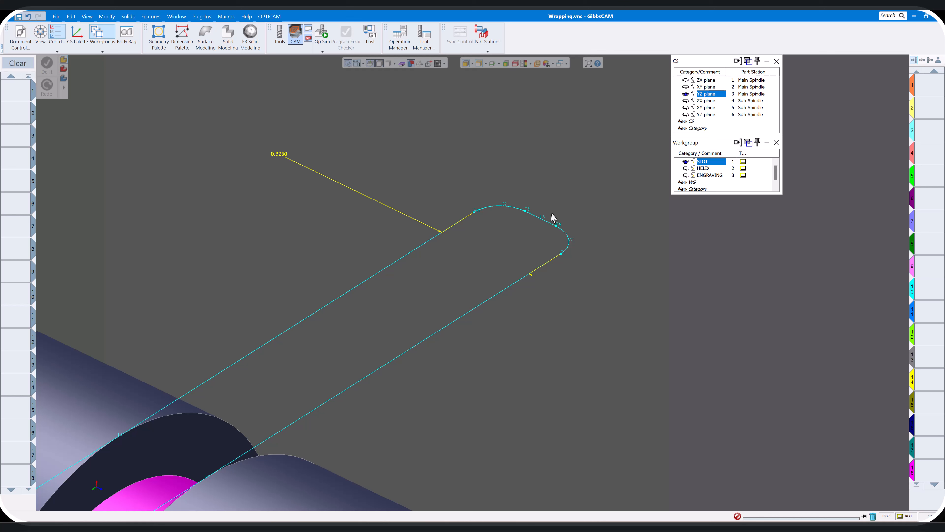
click(182, 36)
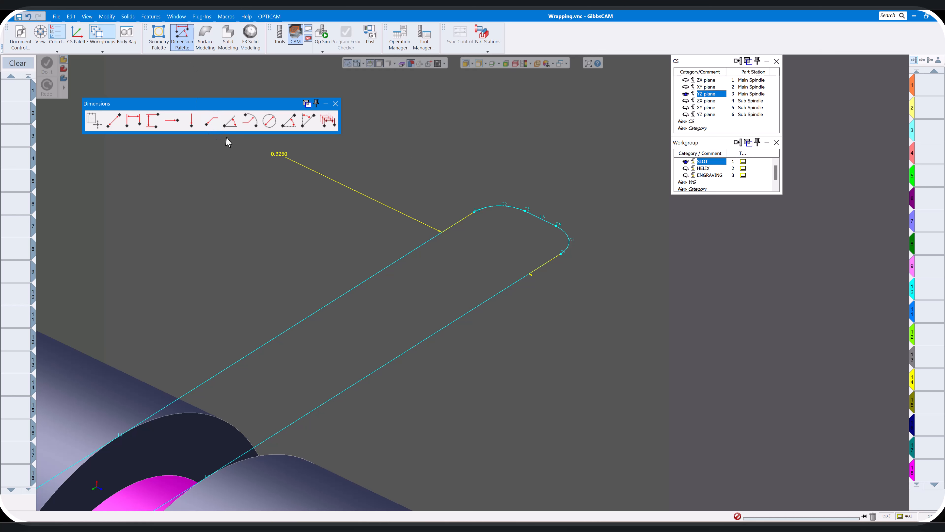
click(254, 121)
click(498, 208)
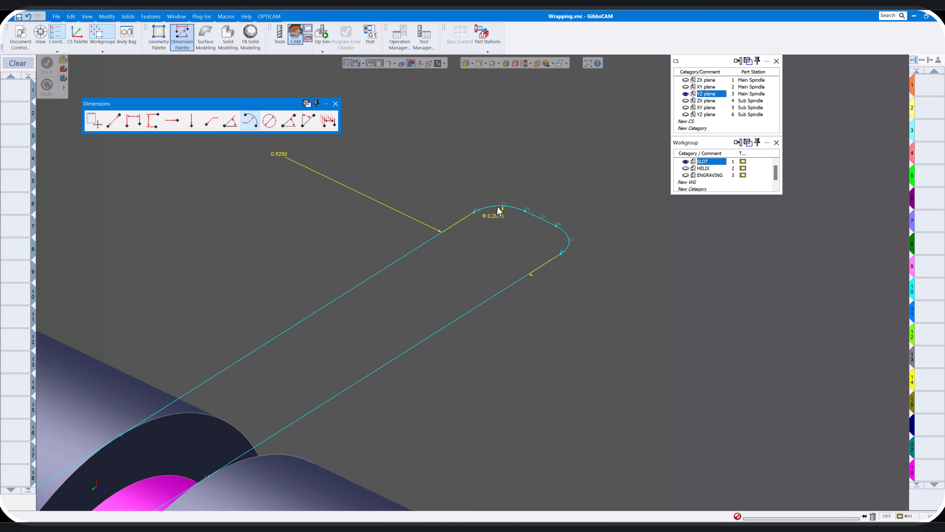
click(500, 212)
click(335, 104)
Hide the dimensions and geometry labels on the unwrapped slot, and show the tool list
scroll(545, 158, down, 8)
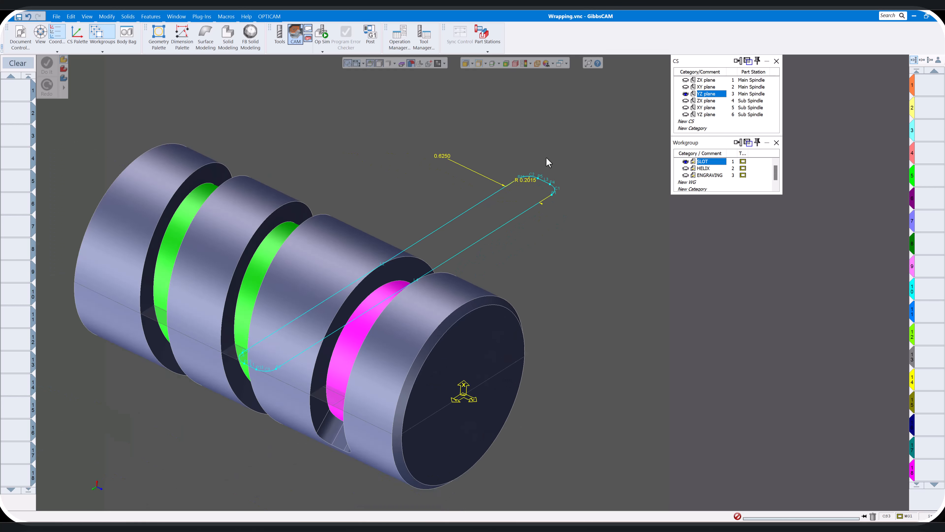
scroll(546, 157, down, 2)
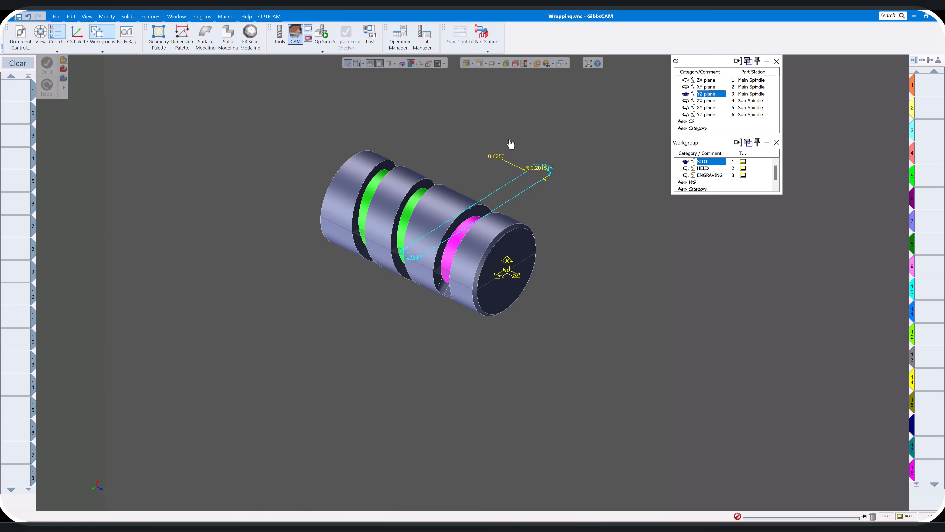
middle_drag(513, 148, 457, 154)
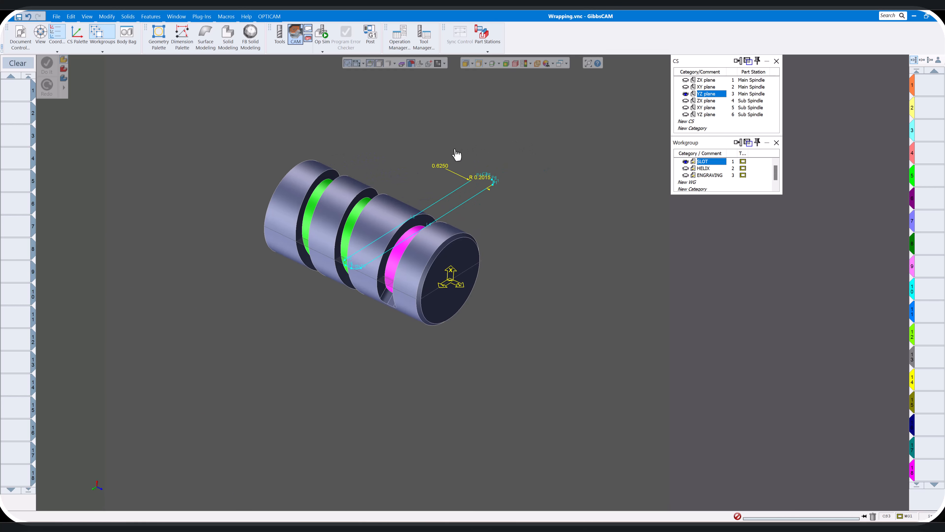
click(357, 63)
key(ctrl+l)
click(285, 36)
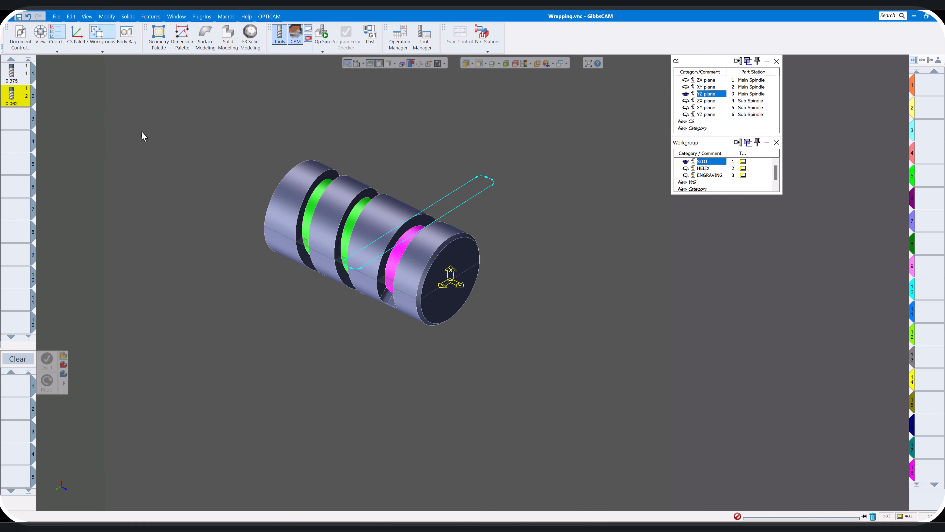
Mark the SLOT workgroup's part geometry as wrapped in its workgroup info
scroll(514, 164, up, 2)
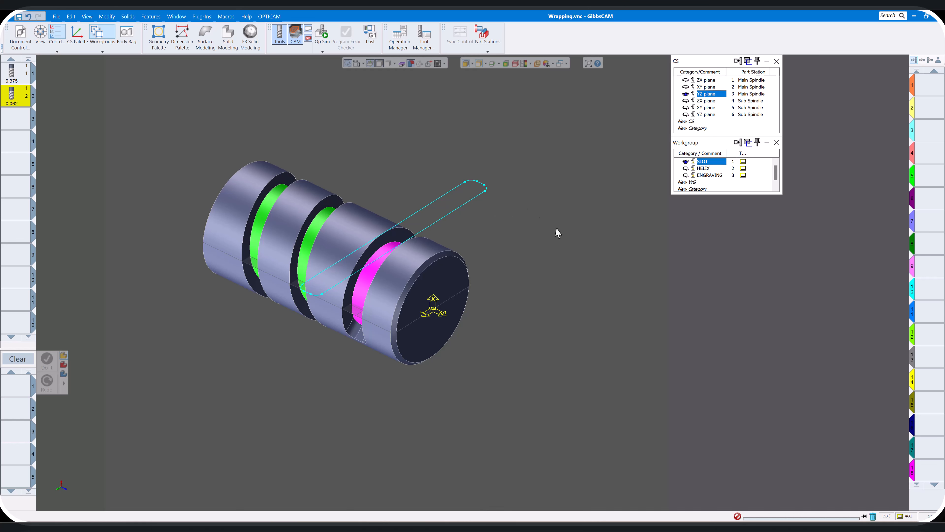
right_click(705, 164)
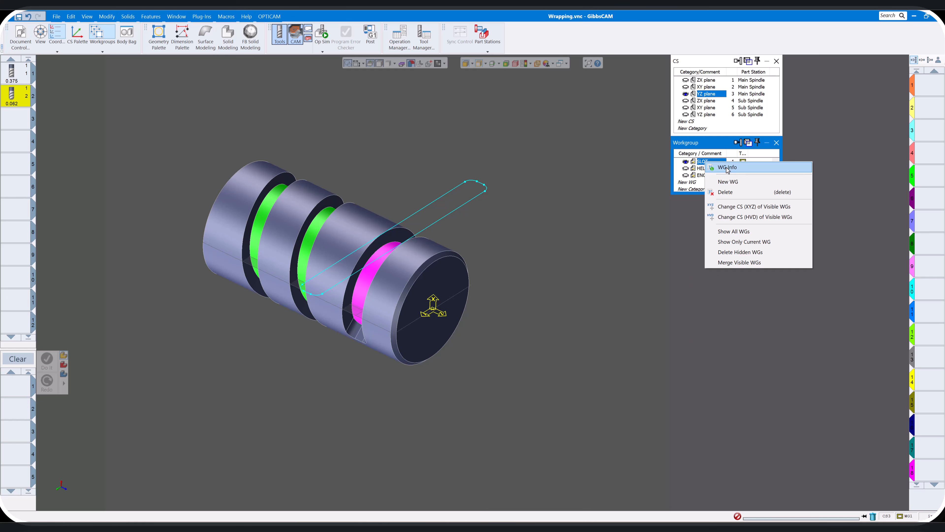
click(728, 168)
drag(735, 229, 632, 225)
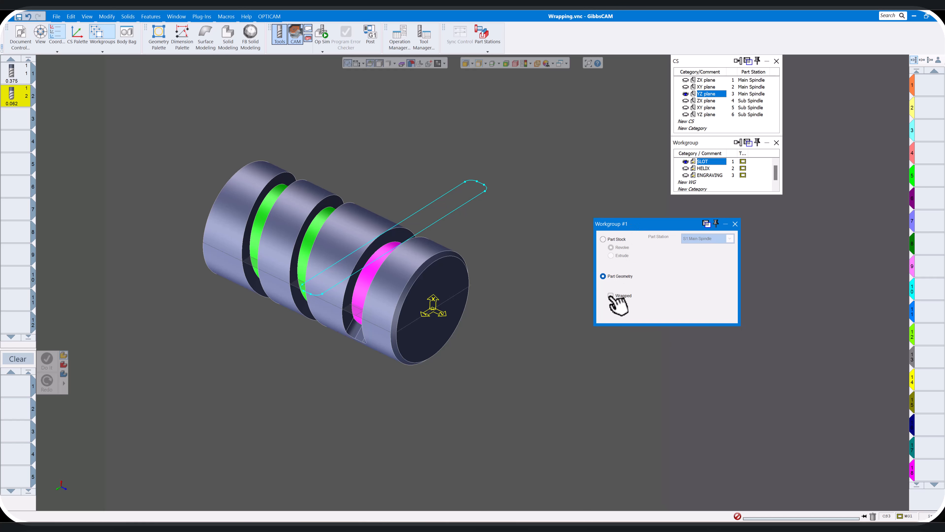
click(611, 296)
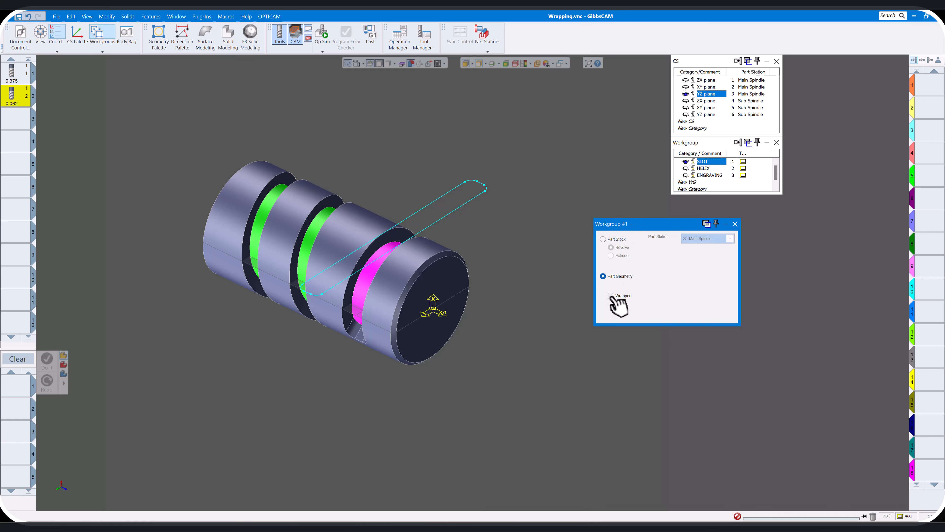
click(735, 223)
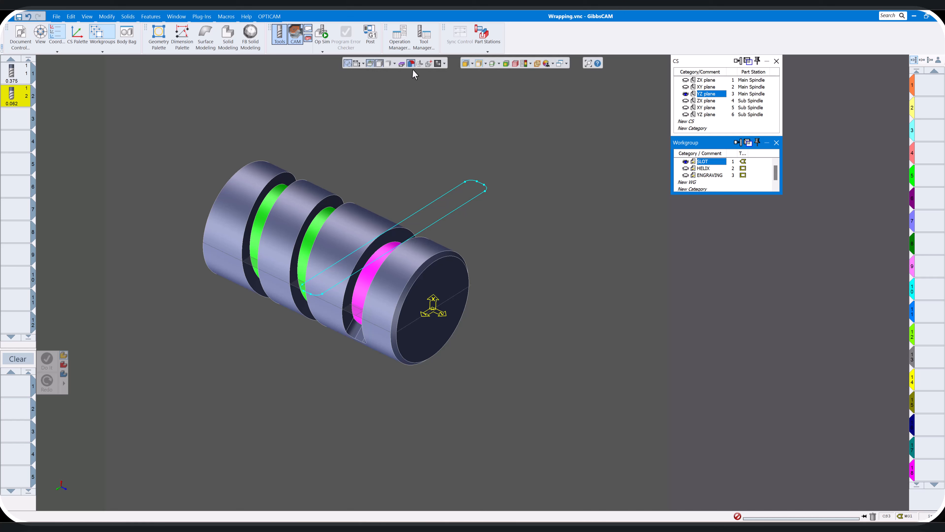
Switch the slot geometry between its flat and wrapped display to examine how it fits around the cylinder
click(419, 64)
click(420, 64)
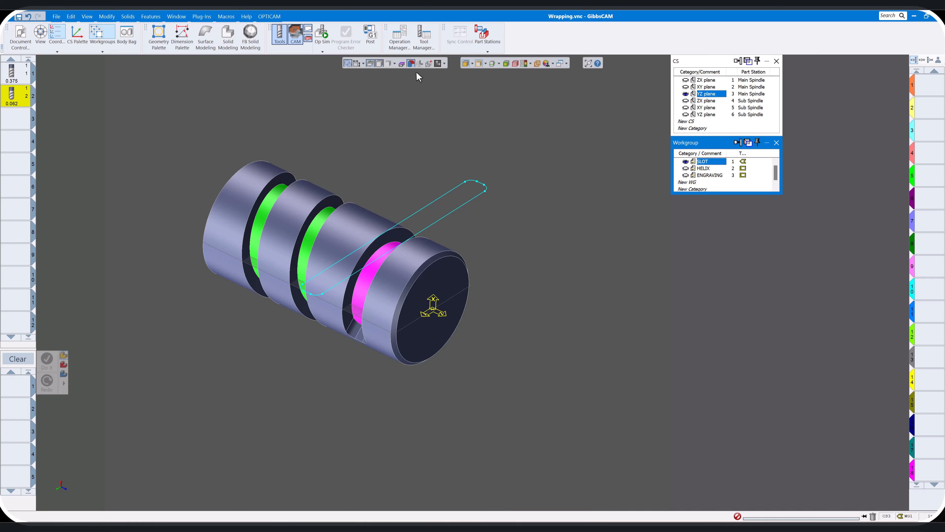
click(419, 64)
click(419, 64)
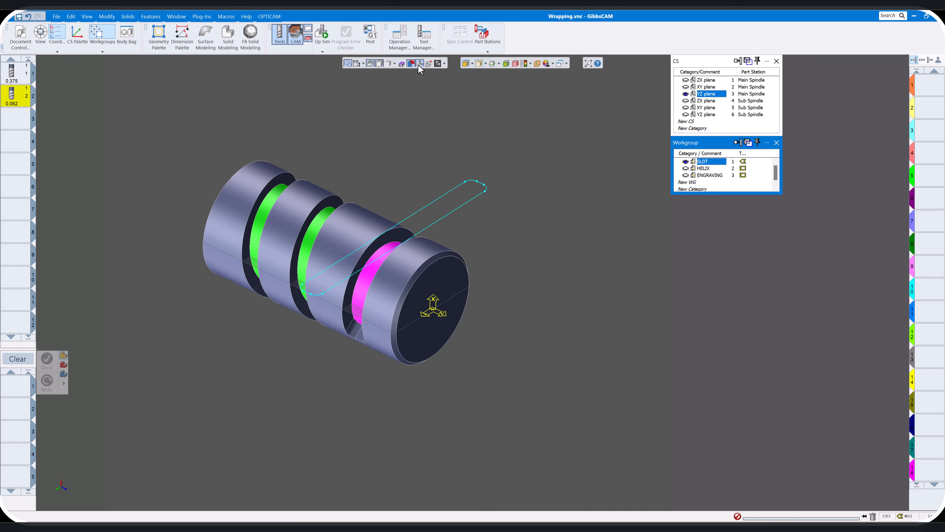
click(420, 64)
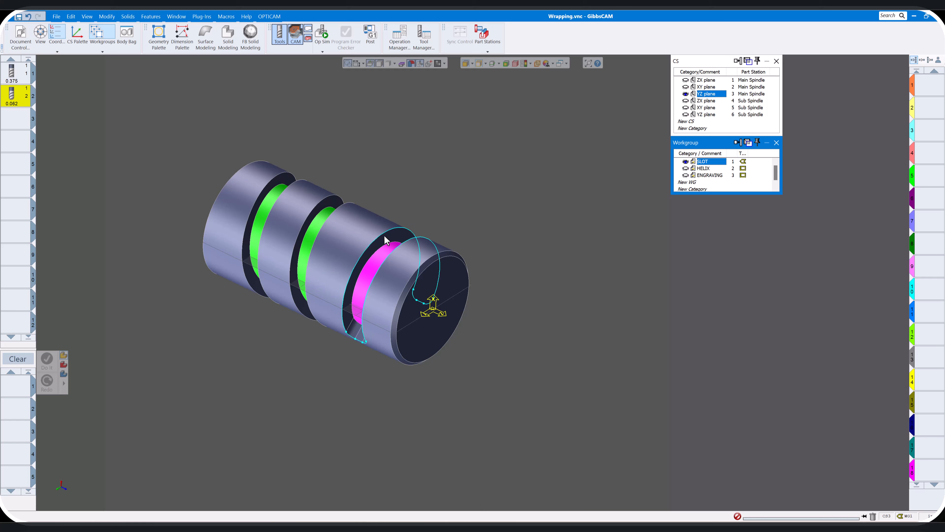
click(420, 63)
Create a mill Contour process with the 0.375 tool and review its Polar and Cylindrical Milling rotation settings
double_click(22, 389)
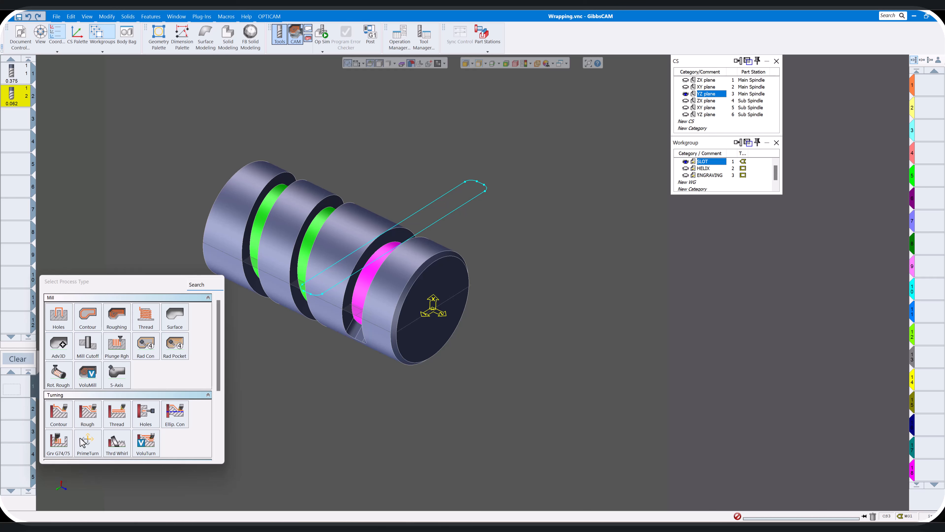
click(85, 322)
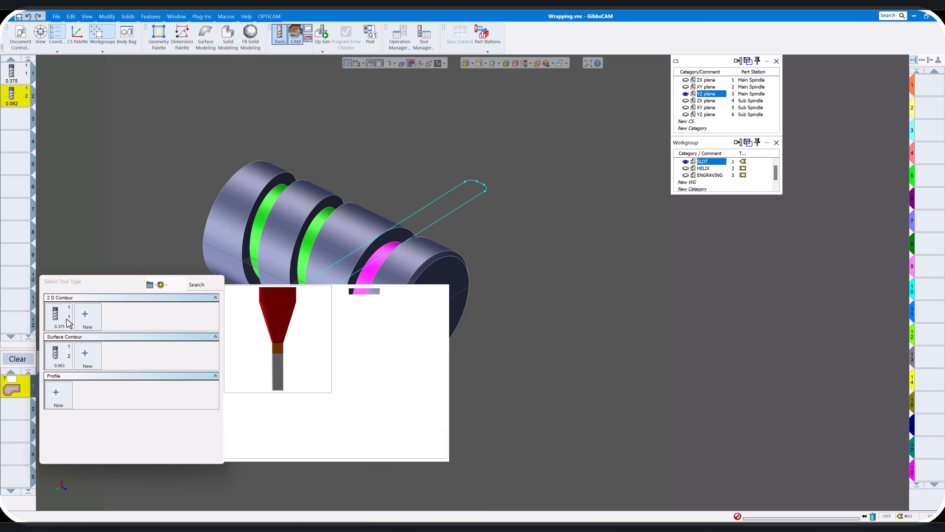
click(57, 320)
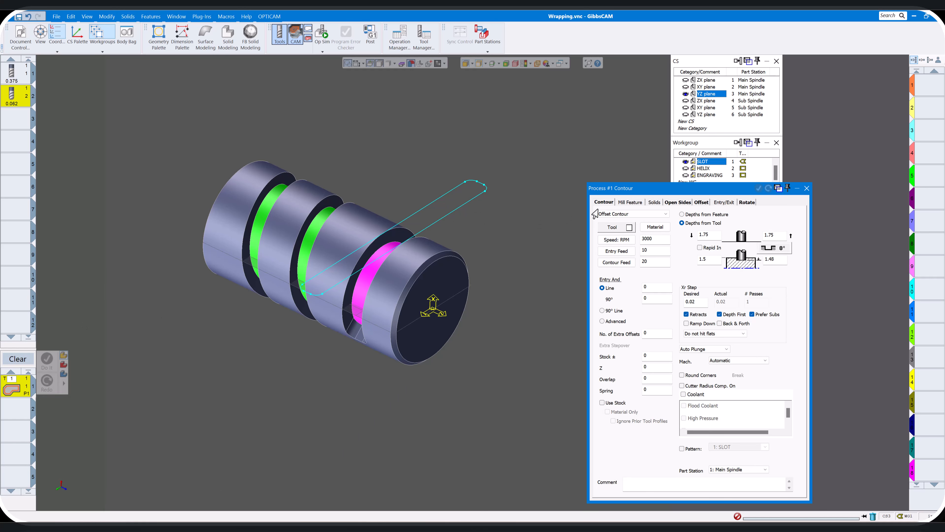
drag(640, 189, 569, 210)
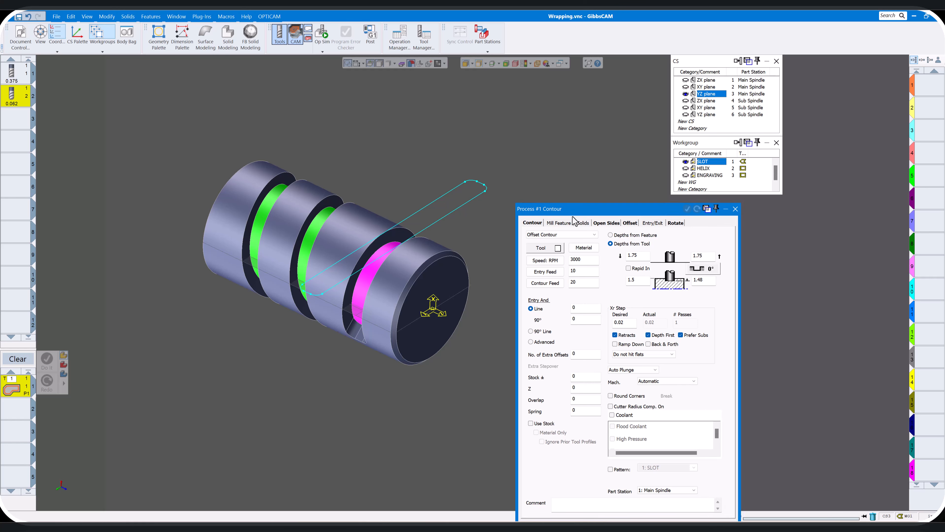
click(674, 223)
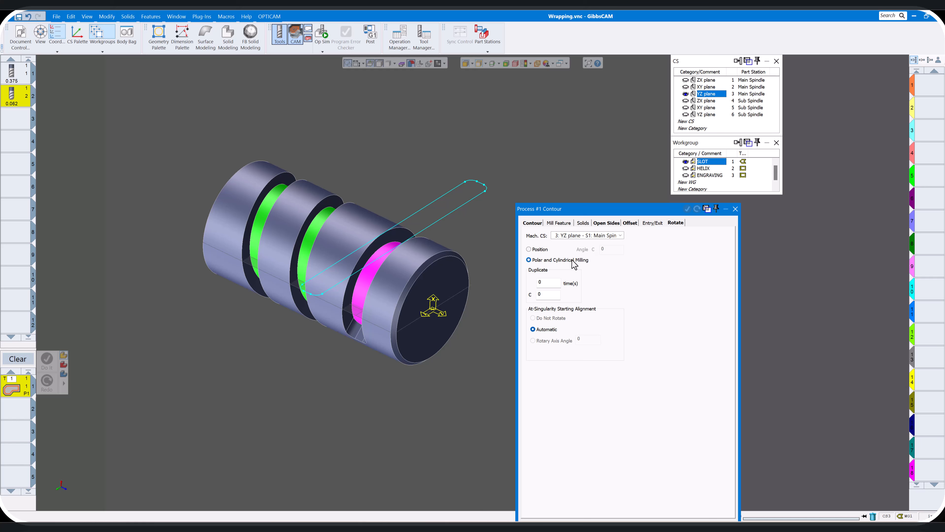
Set the contour process's final depth to 1.125, turn on Ramp Down, recheck the rotation settings, and close the process dialog
click(532, 223)
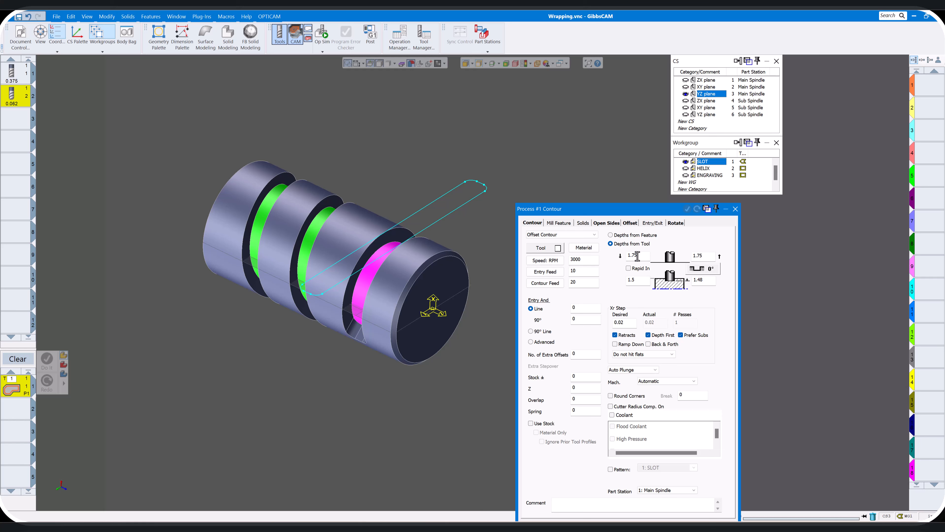
click(710, 283)
drag(710, 281, 681, 280)
text(1.25)
key(BackSpace)
key(BackSpace)
text(125)
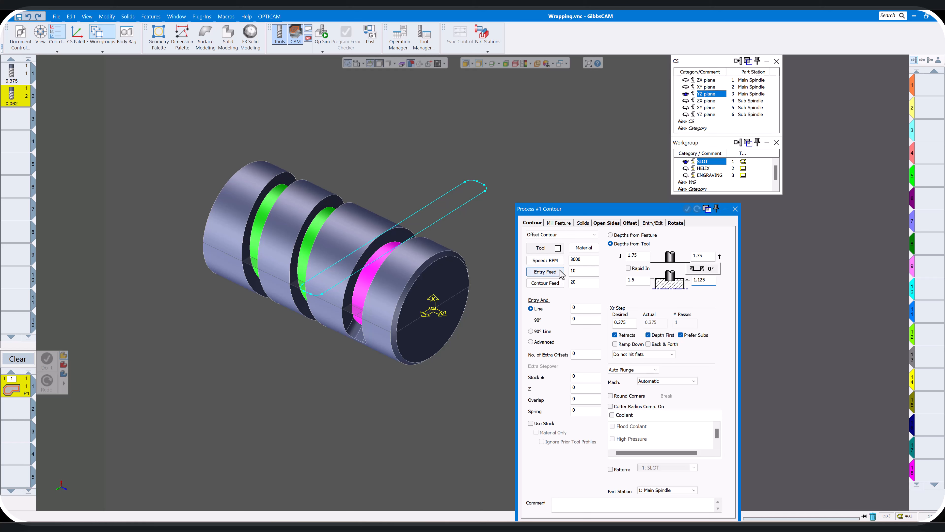
click(615, 344)
click(631, 323)
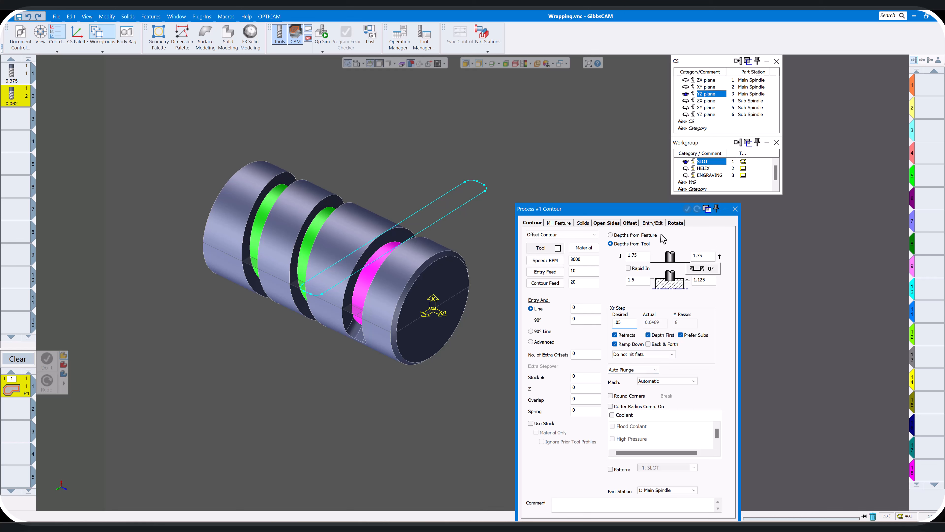
click(676, 223)
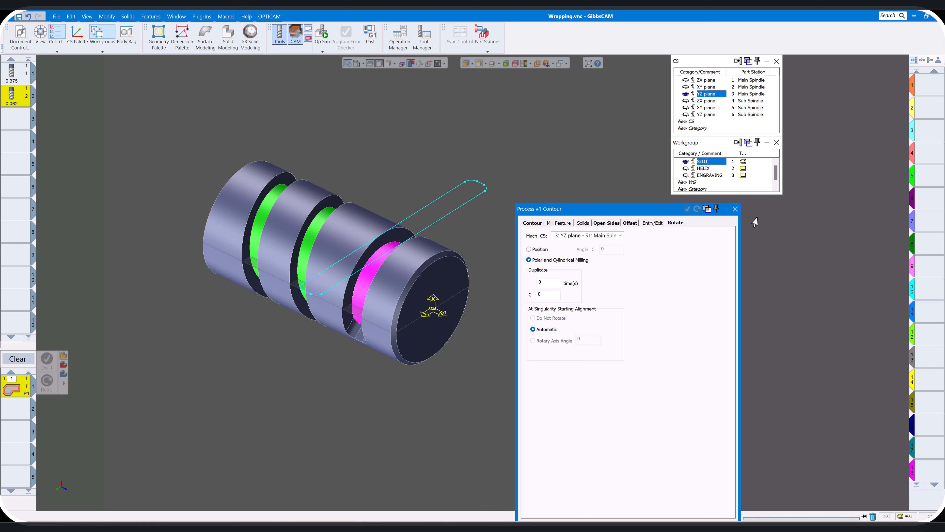
click(735, 209)
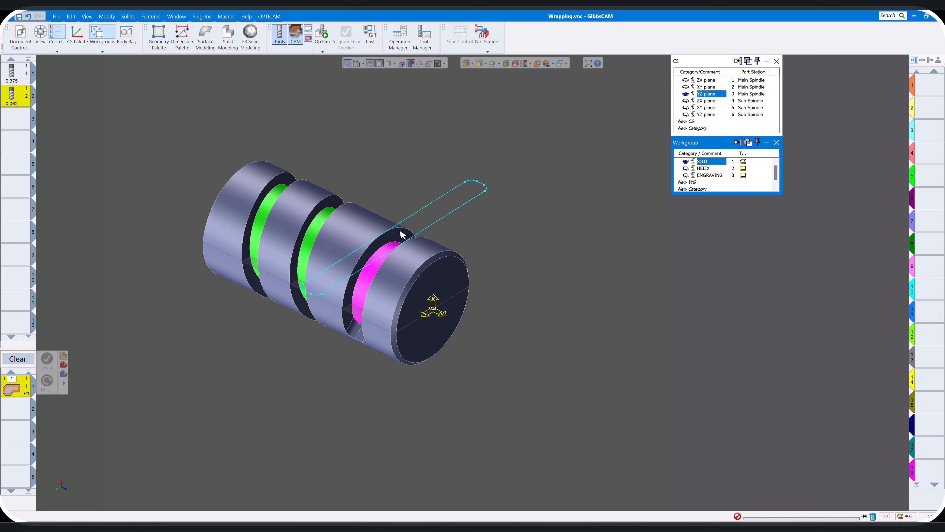
click(391, 229)
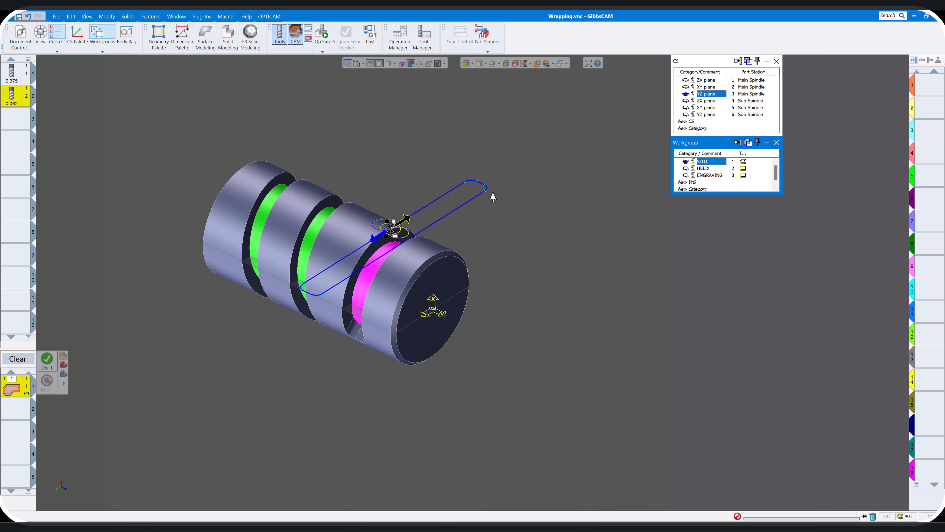
click(477, 188)
click(482, 187)
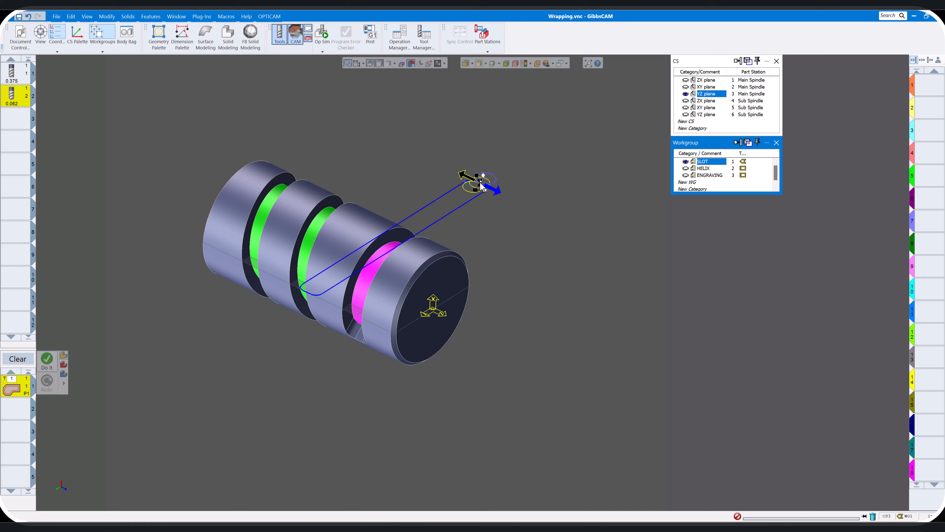
click(496, 228)
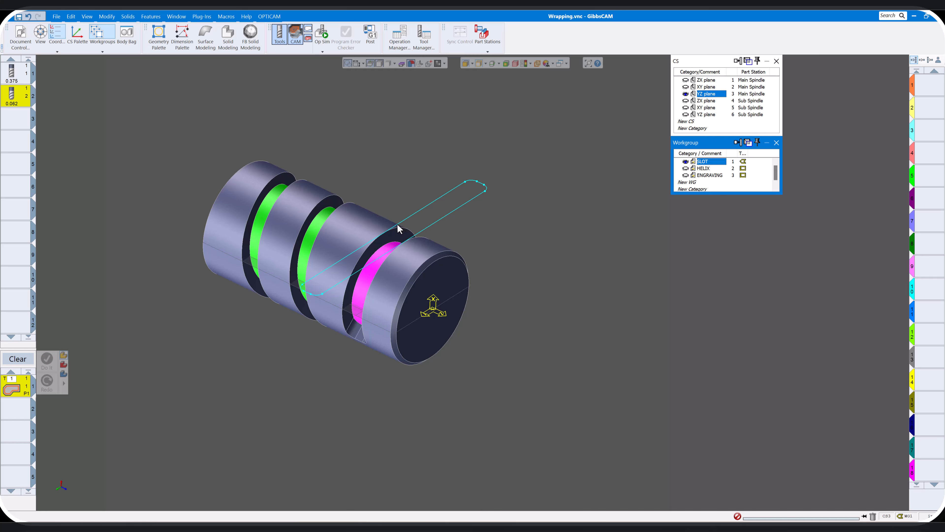
click(397, 225)
click(407, 233)
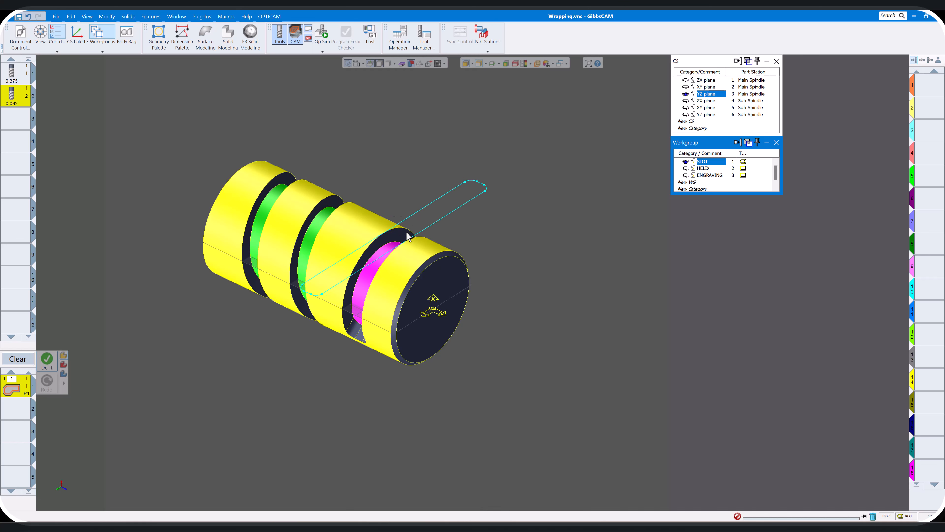
click(400, 223)
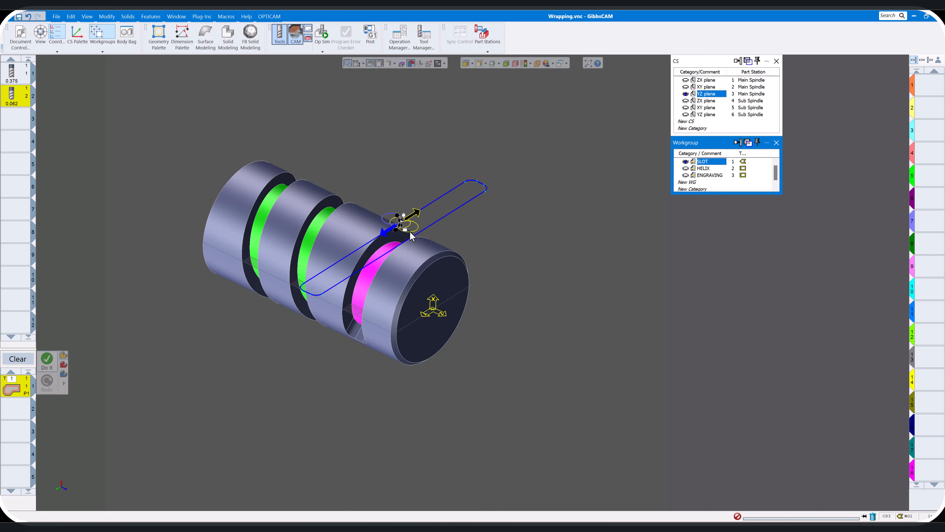
click(416, 227)
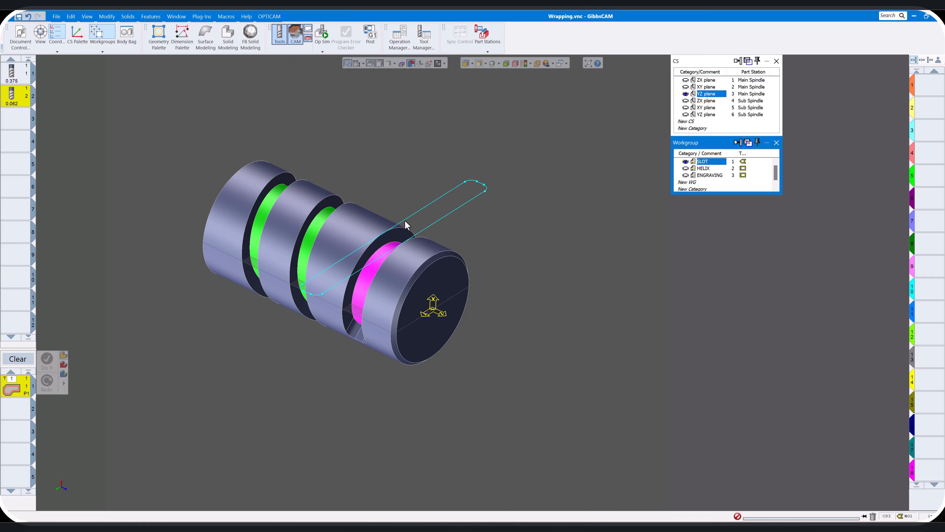
Select the flat slot outline as the contour's cut shape, starting on its long edge with the tool on the inner side
click(404, 220)
scroll(406, 220, up, 5)
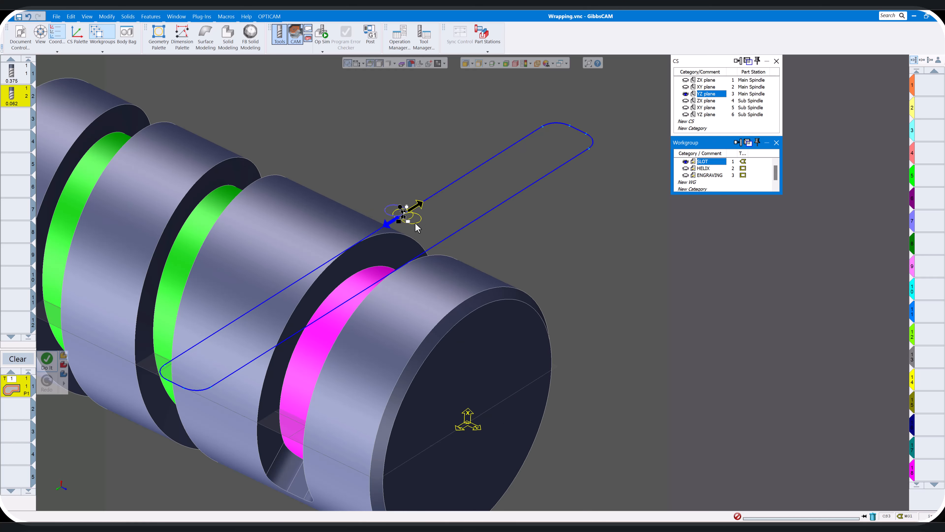
click(415, 224)
scroll(293, 240, down, 5)
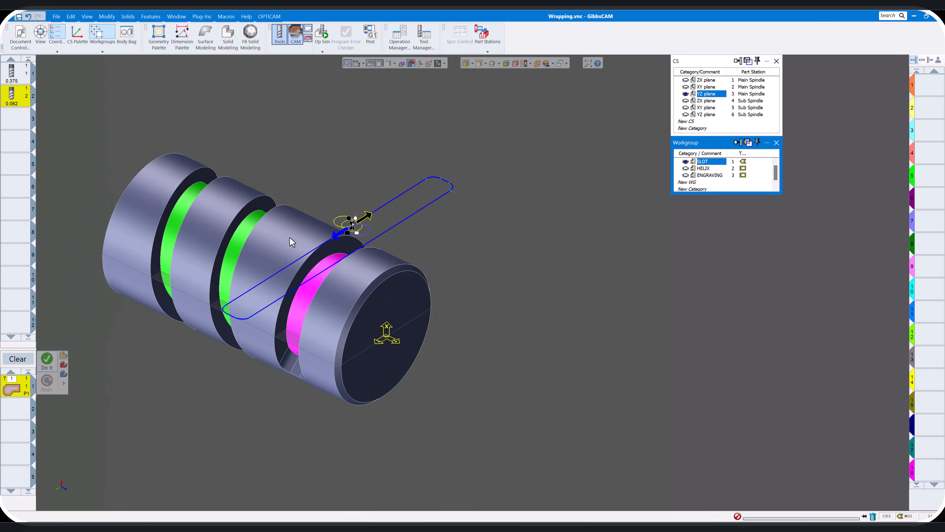
Generate the slot's contour toolpath and play its machining simulation on the cylindrical stock
click(50, 368)
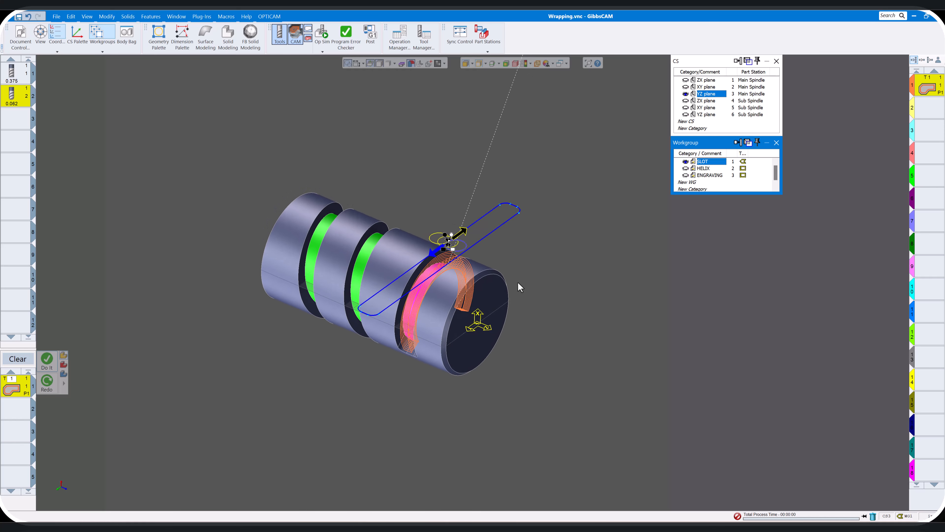
click(322, 32)
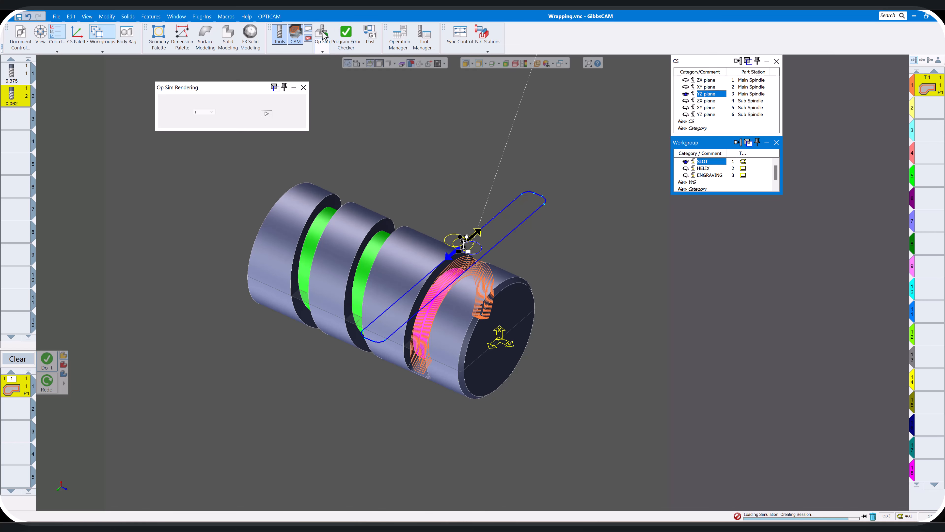
click(268, 114)
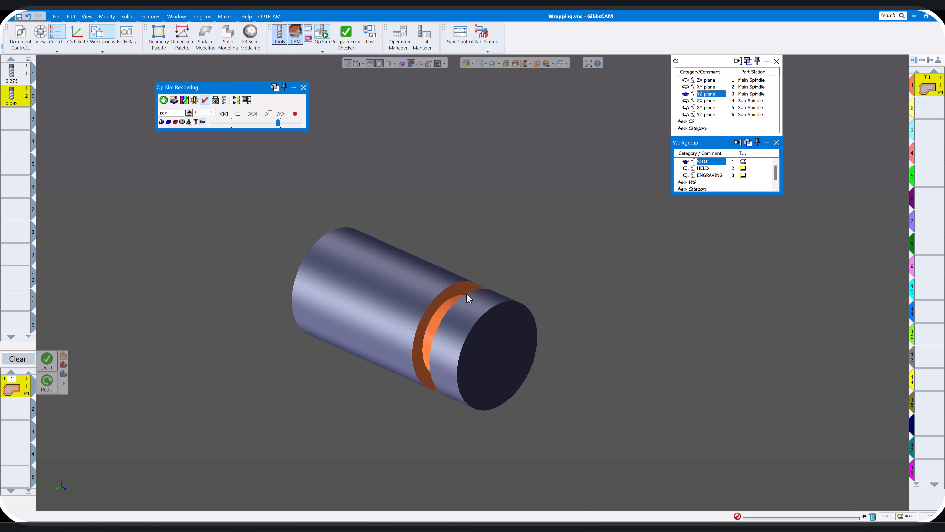
middle_drag(467, 294, 460, 232)
scroll(540, 303, down, 3)
scroll(540, 302, up, 4)
click(304, 87)
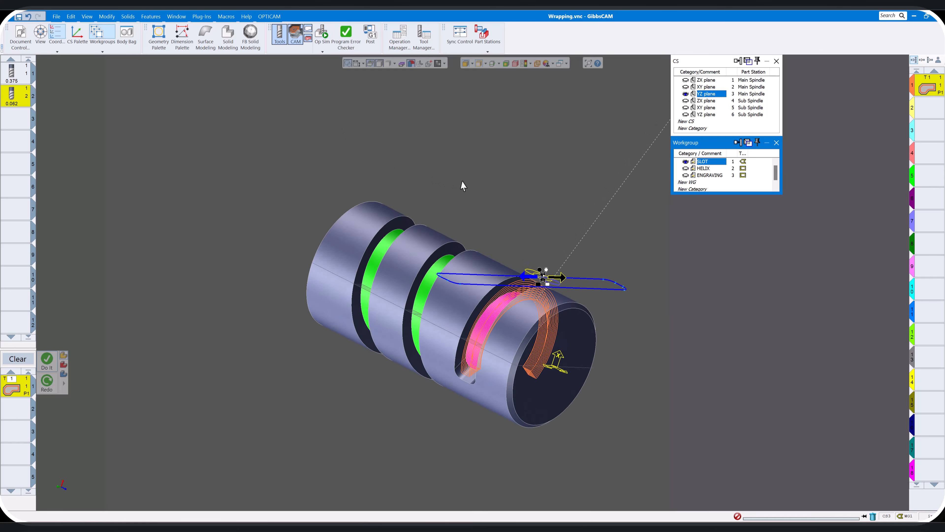
Make the HELIX workgroup current and select the empty second operation position
mouse_move(463, 185)
middle_down()
mouse_move(447, 201)
mouse_move(451, 186)
middle_up()
click(492, 194)
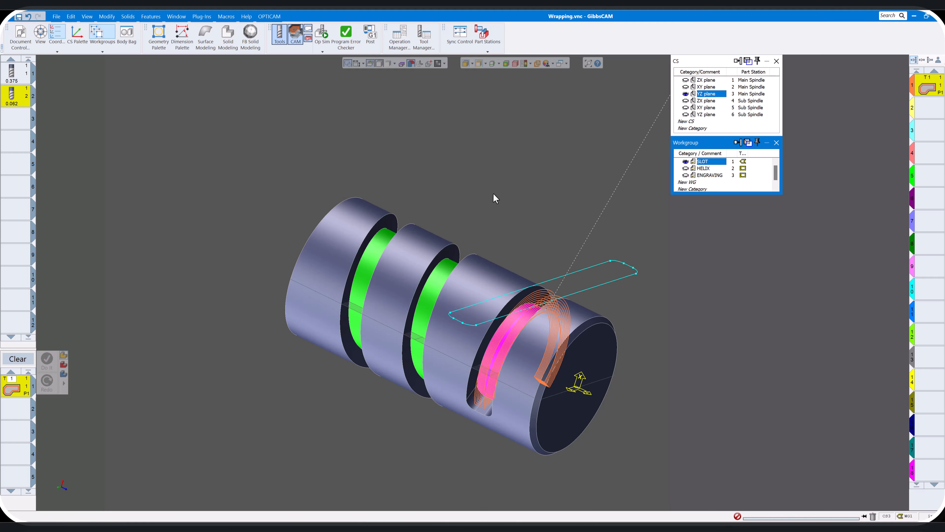
scroll(493, 194, down, 4)
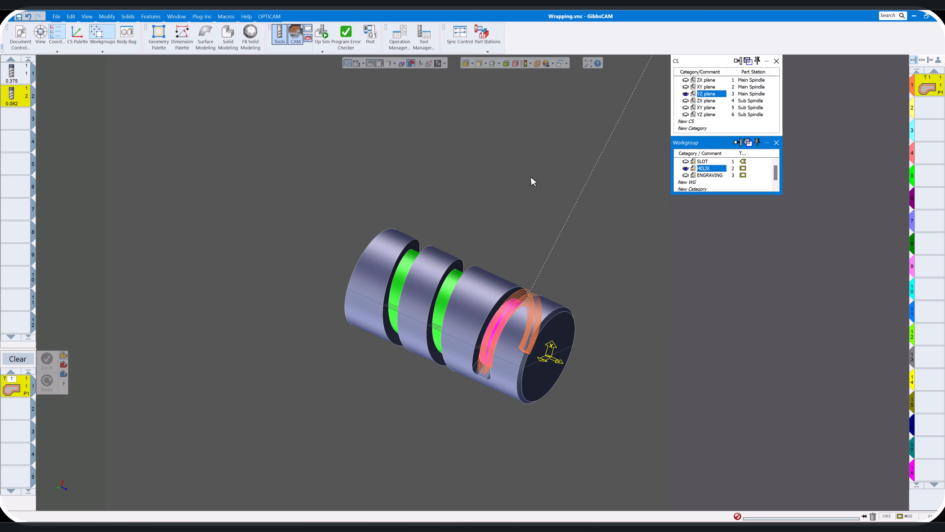
click(936, 118)
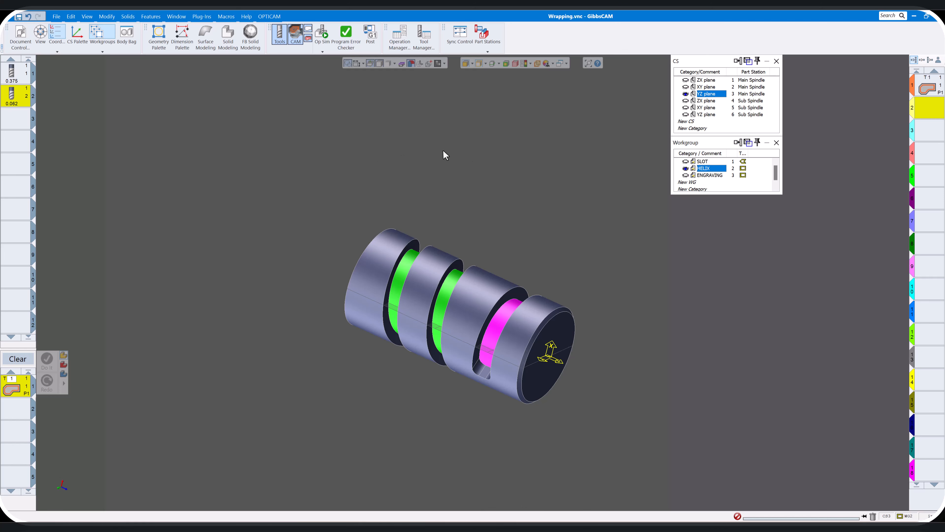
scroll(467, 155, up, 3)
scroll(467, 155, up, 1)
scroll(468, 156, down, 3)
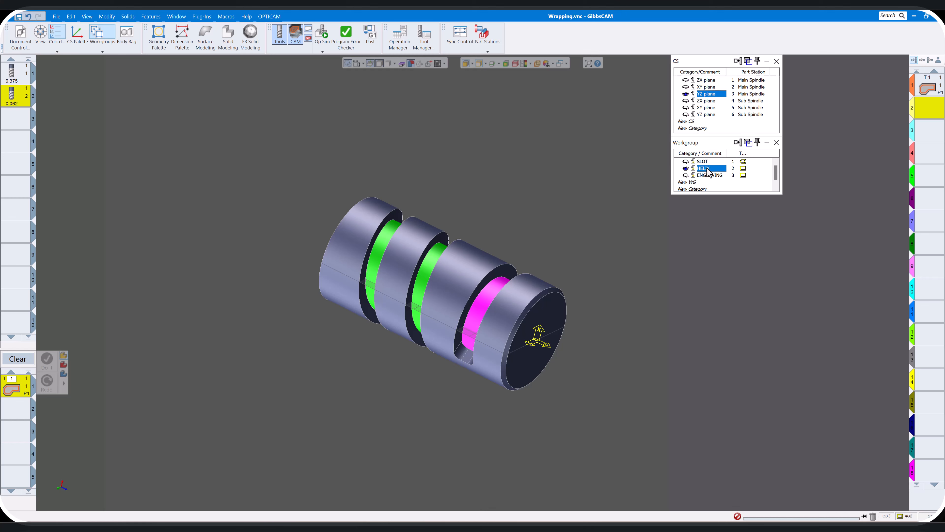
Check the HELIX workgroup's geometry type and Wrapped setting in its properties
right_click(707, 172)
click(721, 178)
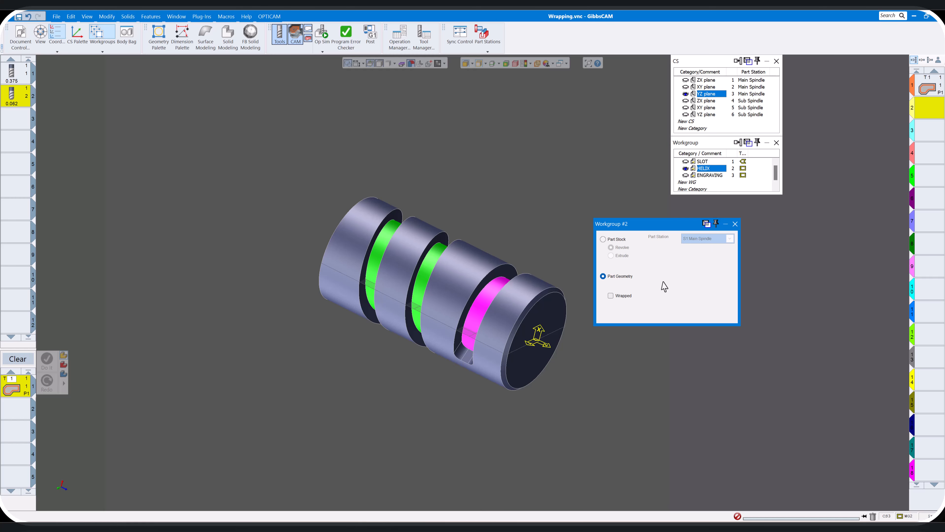
click(735, 224)
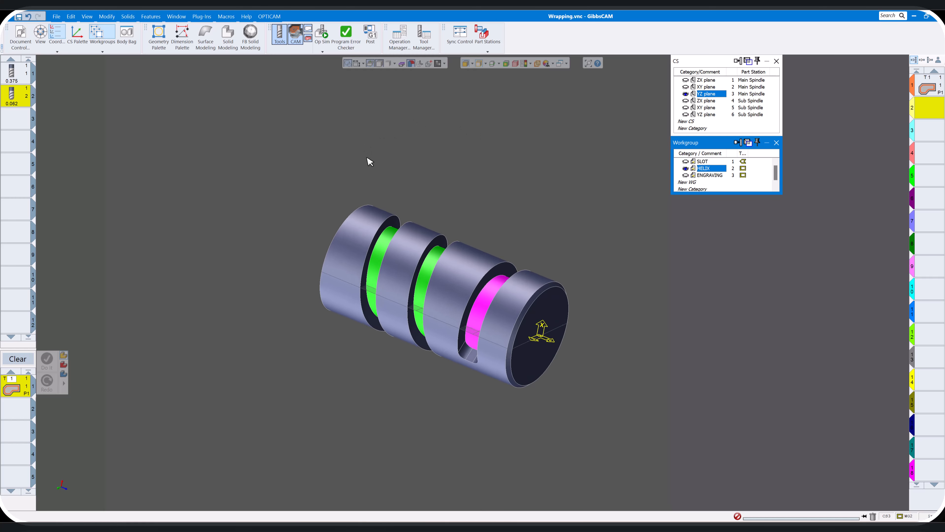
Extract the outer edge chain of the green helical groove as geometry in the HELIX workgroup
click(383, 213)
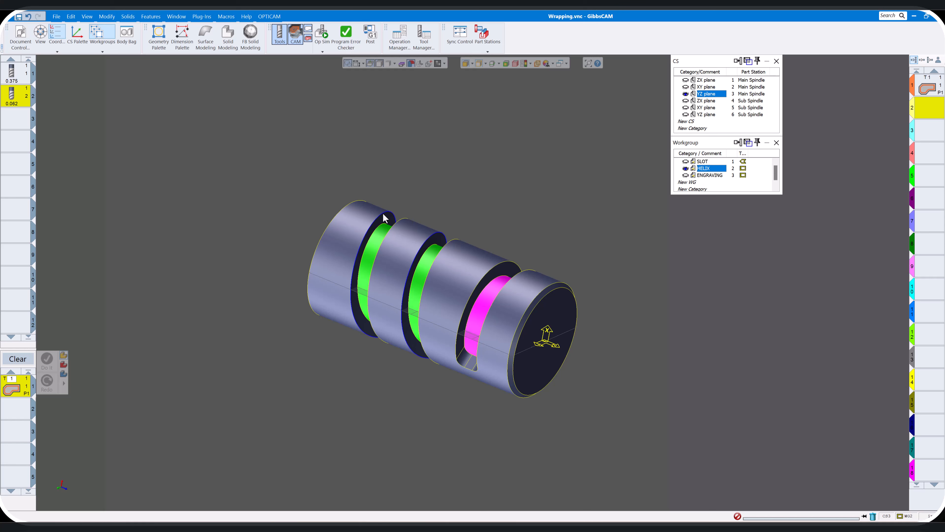
right_click(382, 214)
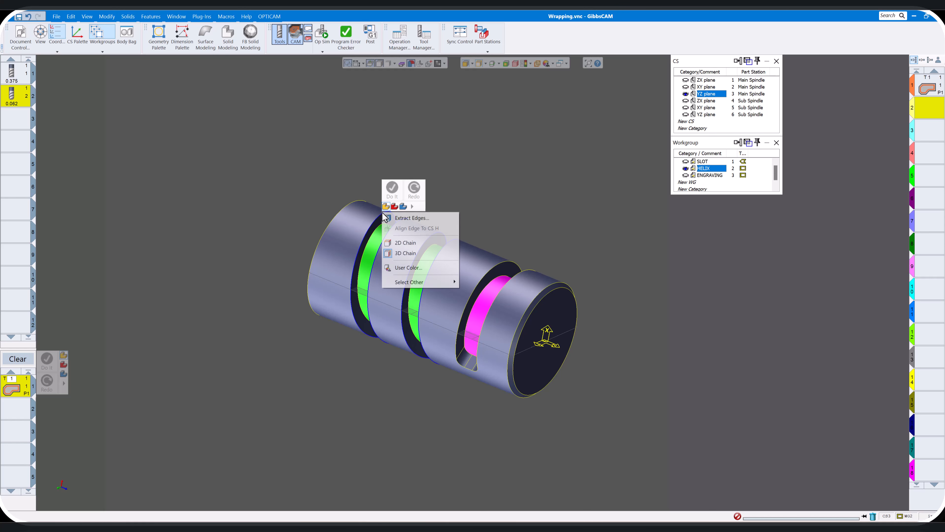
click(401, 220)
click(316, 87)
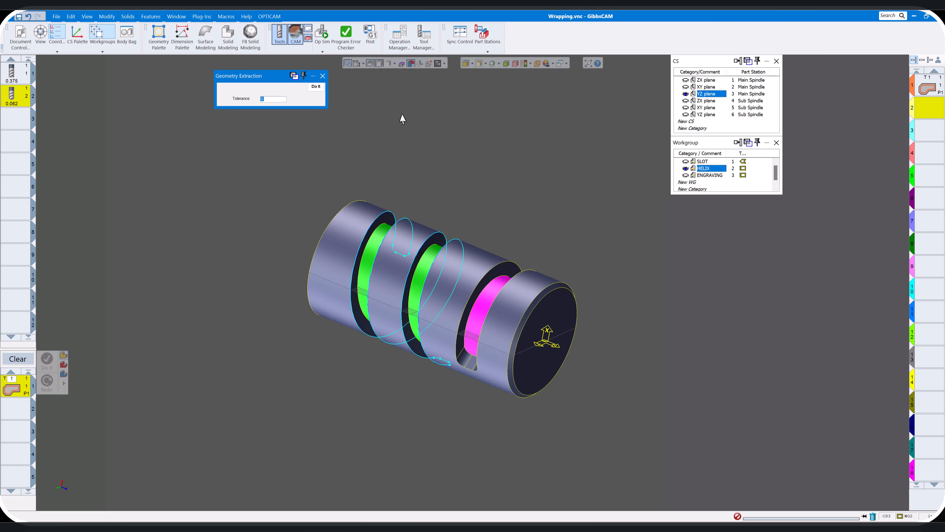
click(323, 78)
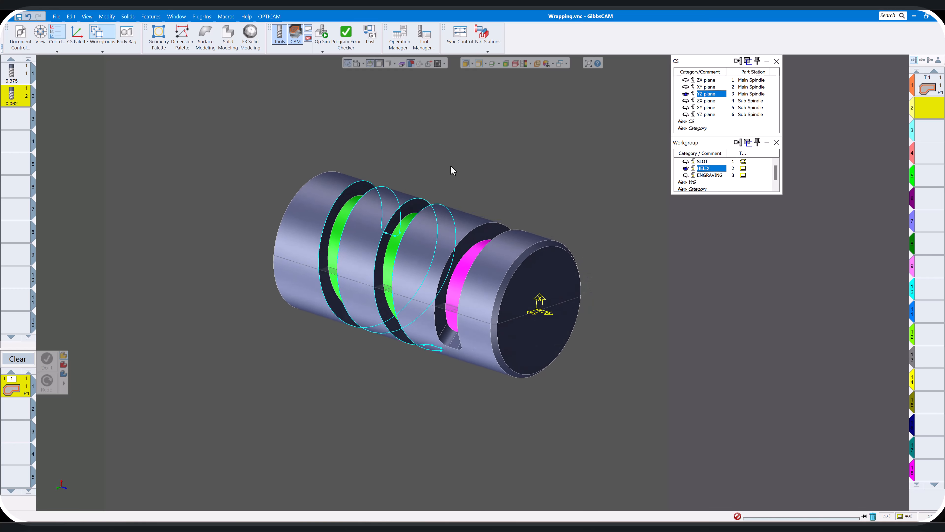
Select the extracted helix geometry in modelling mode and unwrap it flat at a radius of 1.5
click(438, 211)
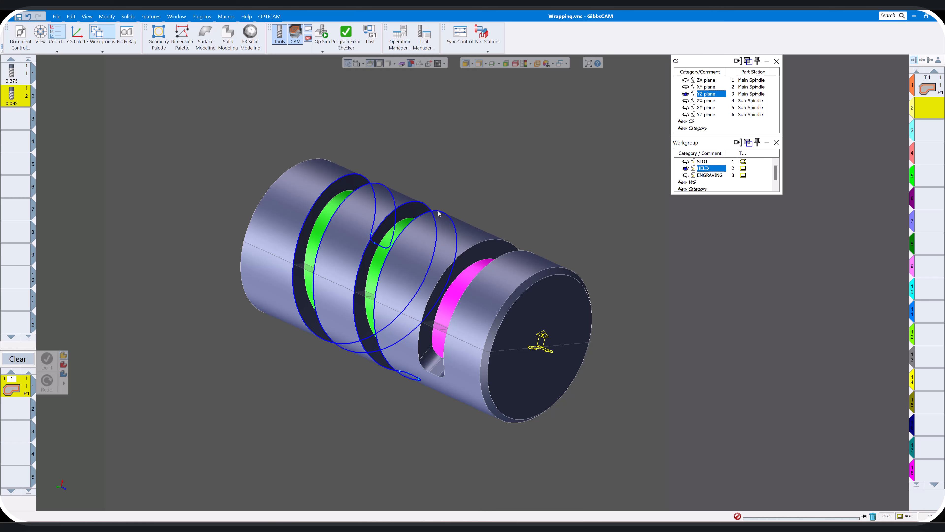
click(295, 34)
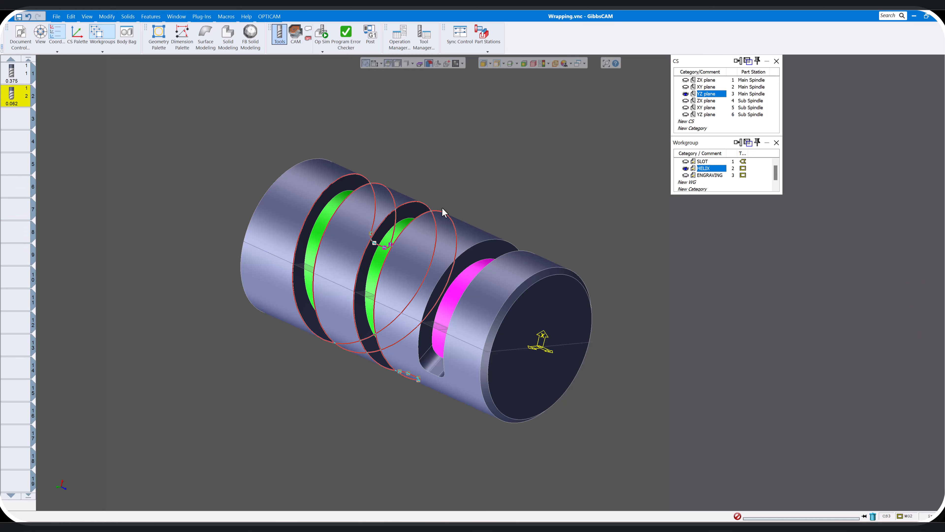
click(106, 17)
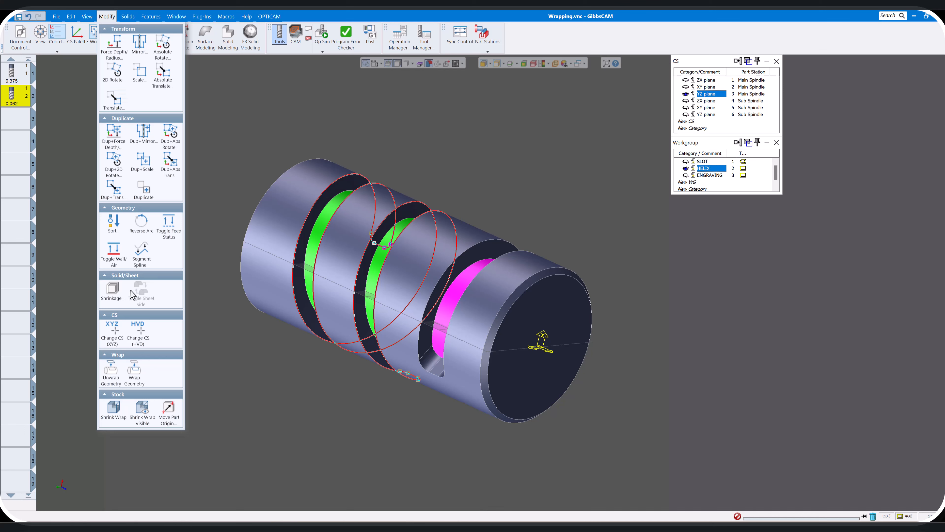
click(111, 373)
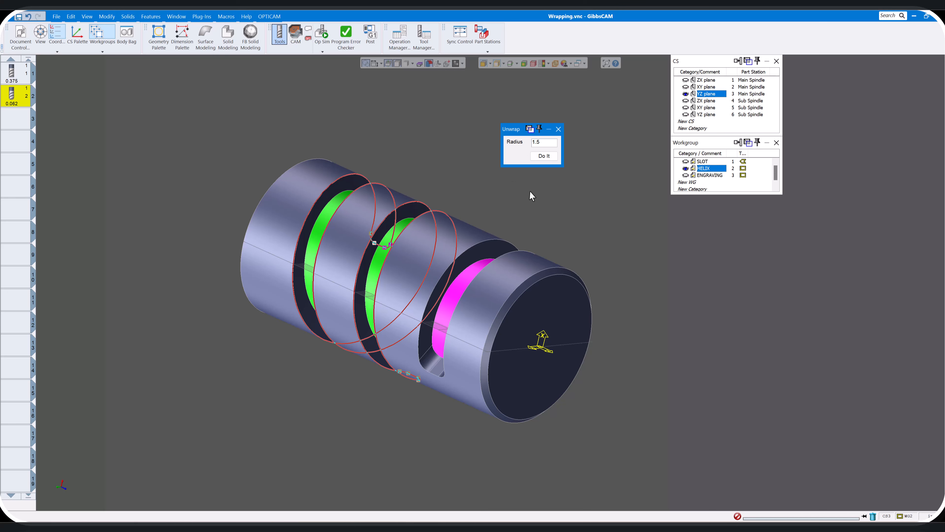
click(545, 157)
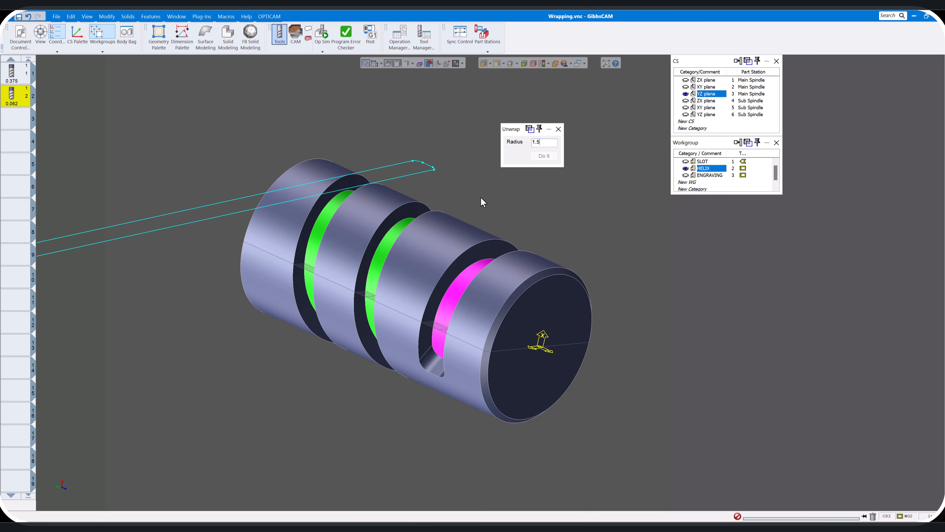
Define the HELIX workgroup as wrapped part geometry
scroll(492, 196, down, 4)
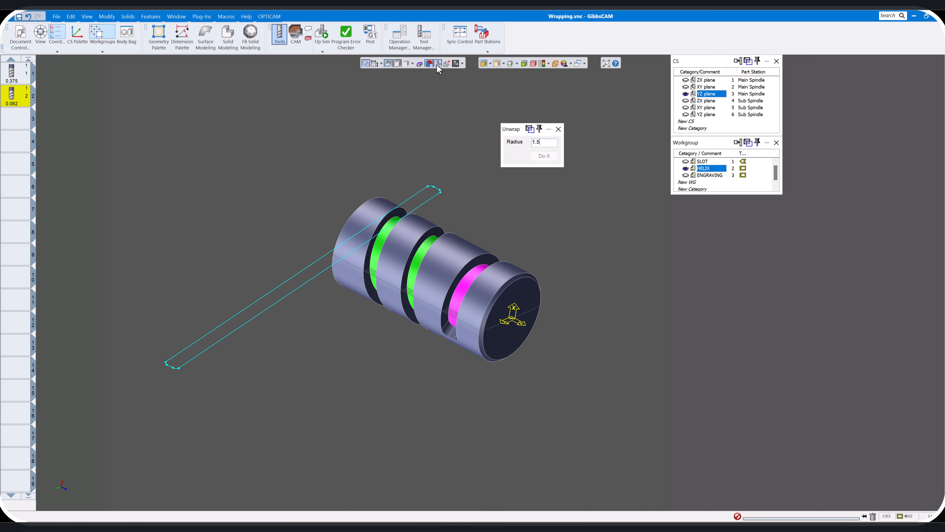
right_click(707, 172)
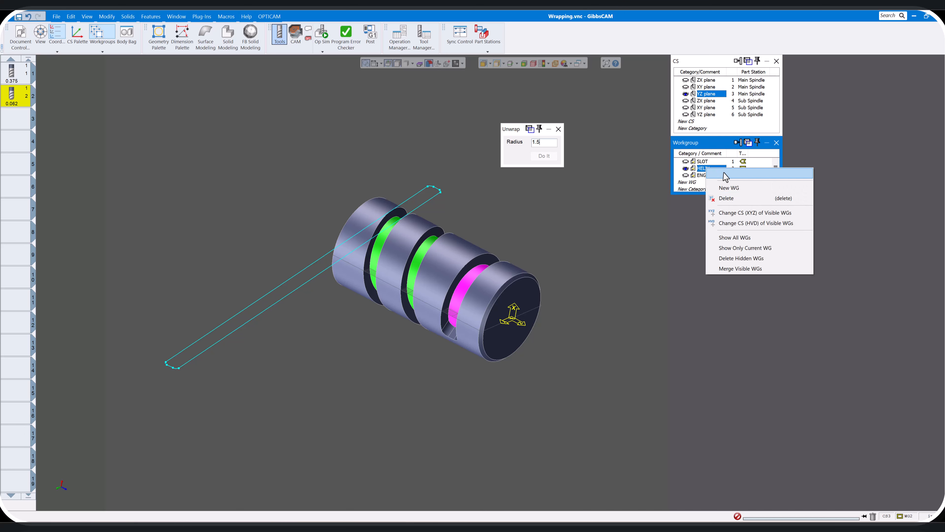
click(726, 176)
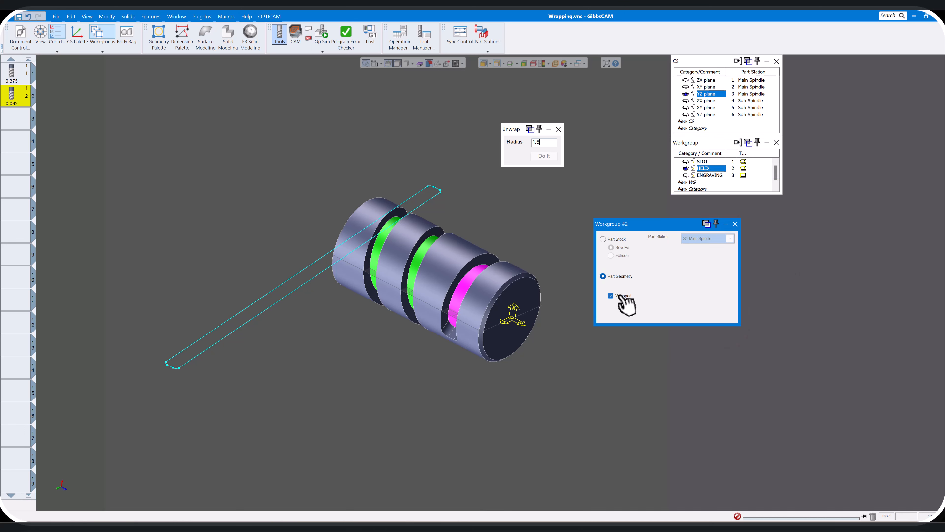
click(734, 225)
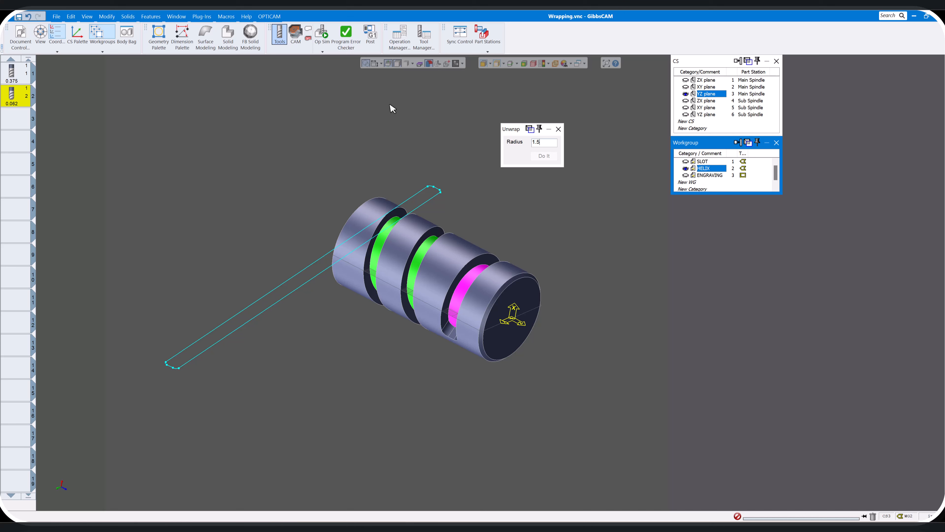
Switch the helix geometry between its wrapped and flat display to check its fit on the cylinder, and close the Unwrap dialog
click(436, 64)
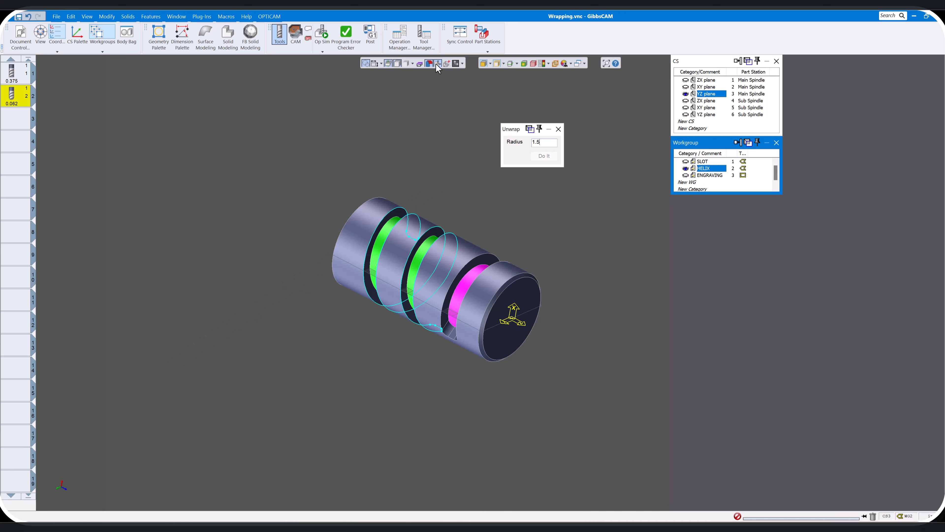
click(438, 64)
click(438, 64)
click(437, 64)
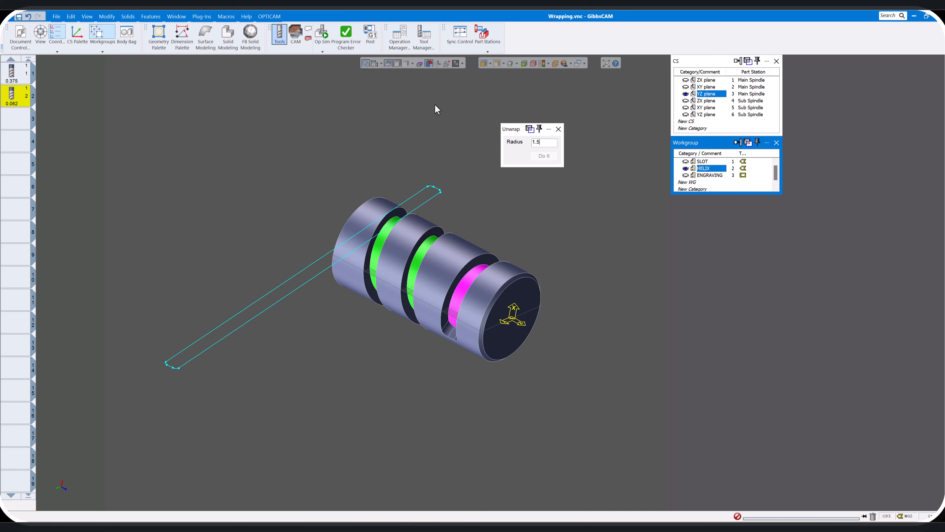
click(558, 129)
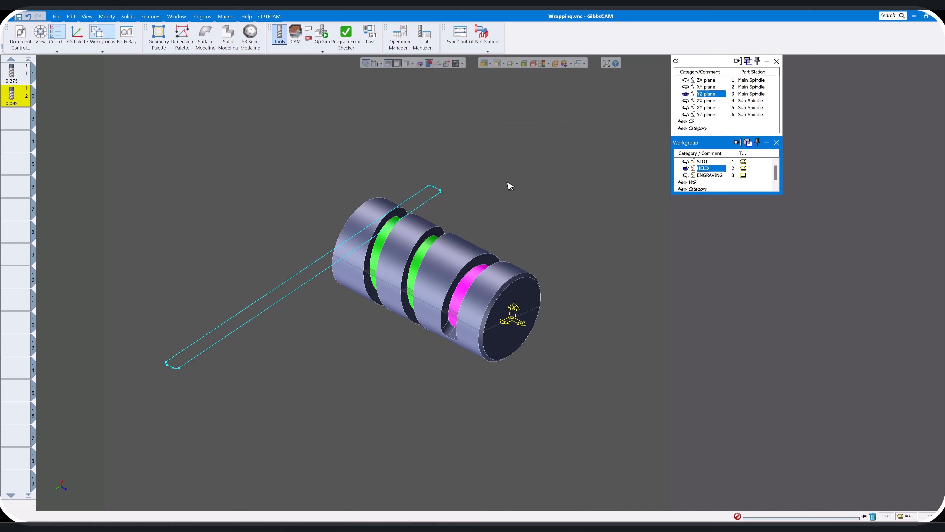
Reuse the existing contour process with the 1.125 final depth on the flat helix outline, starting on its long edge, and generate the toolpath
click(295, 38)
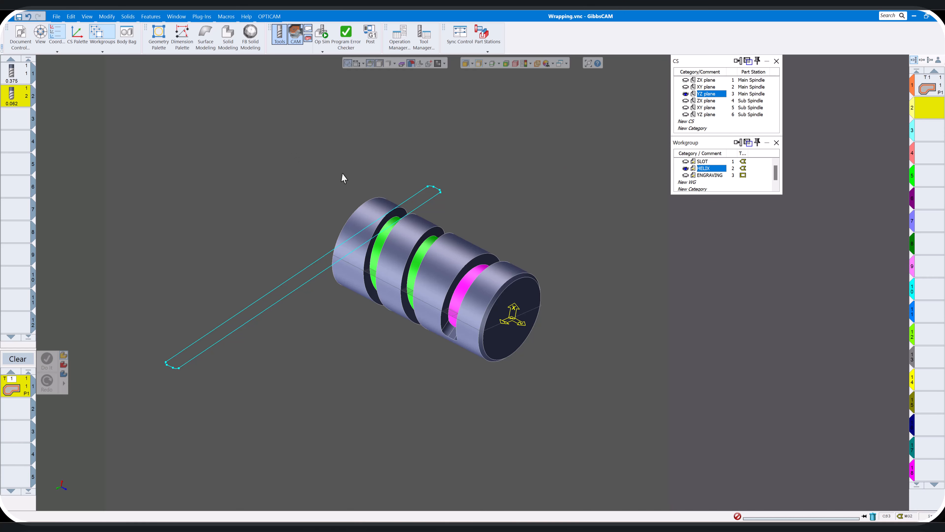
double_click(18, 390)
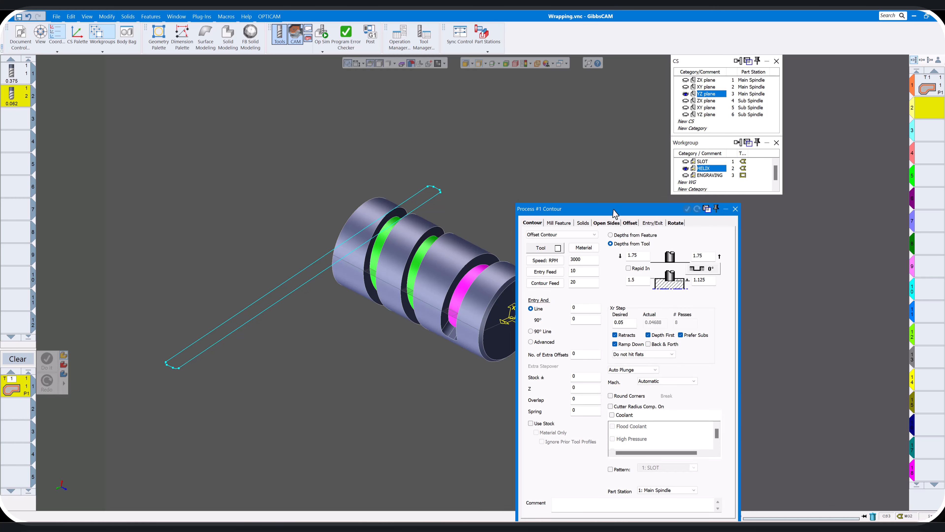
drag(615, 211, 697, 189)
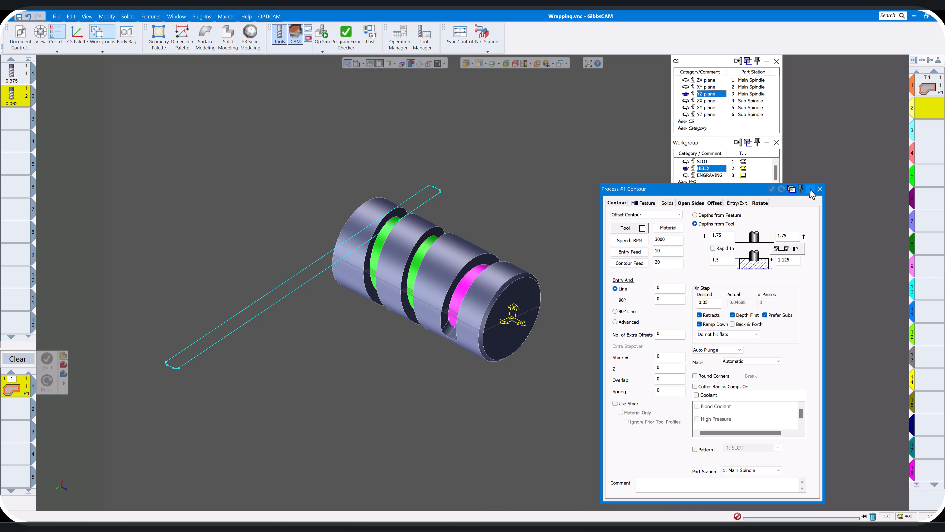
click(820, 189)
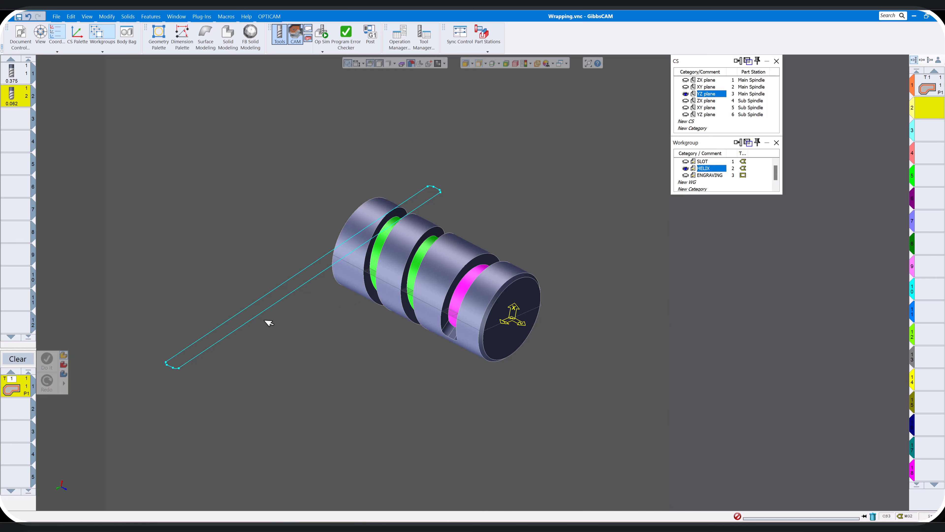
click(281, 284)
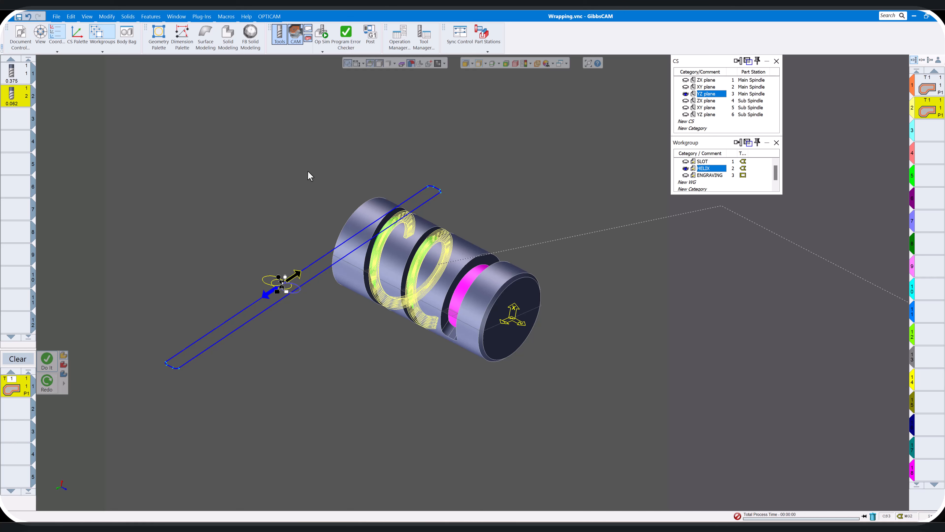
Play the machining simulation of the slot and helix operations and examine the cut part in a fitted isometric view
click(322, 37)
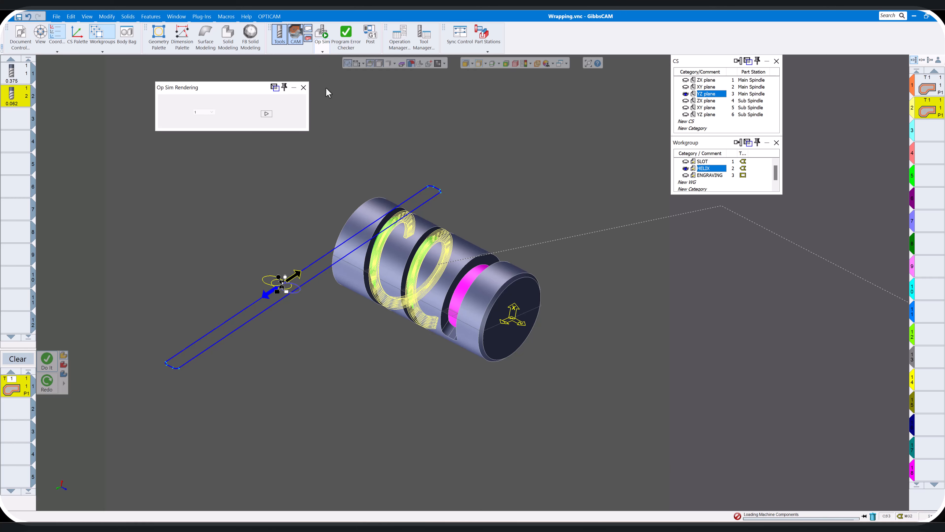
click(267, 114)
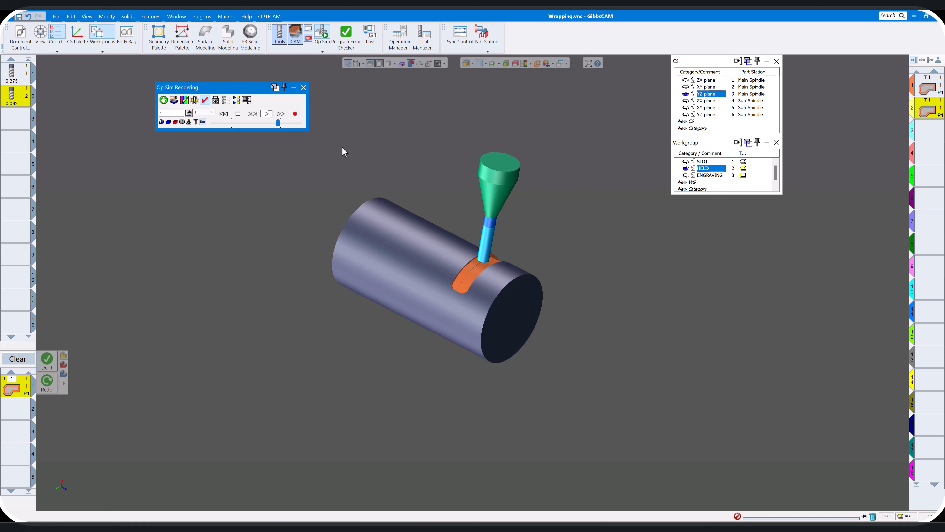
scroll(395, 244, up, 2)
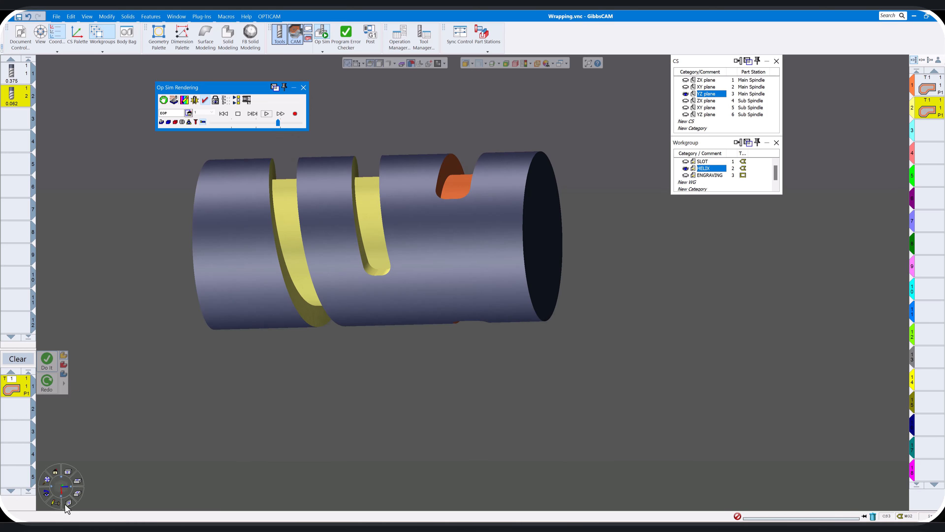
click(69, 504)
click(47, 478)
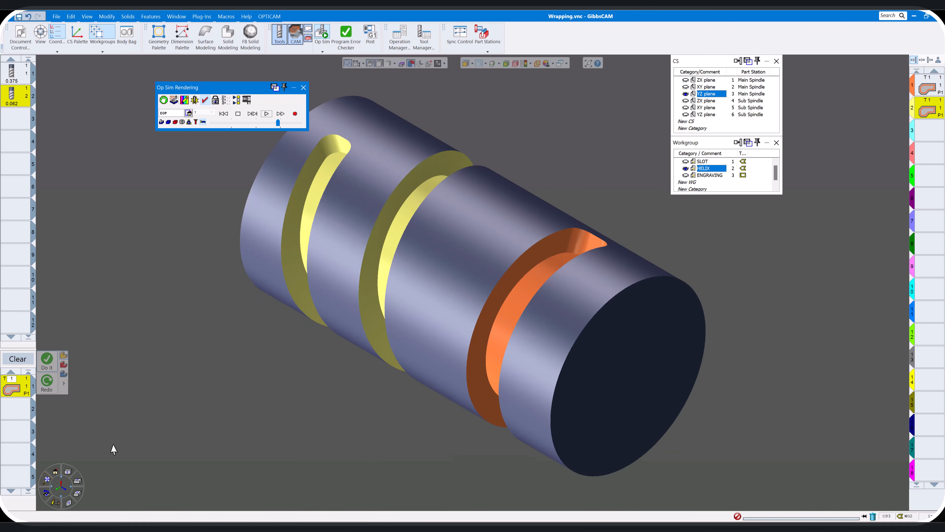
Close the machining simulation and leave the machining display, returning to the part model with the flat helix outline
scroll(277, 268, down, 3)
click(323, 37)
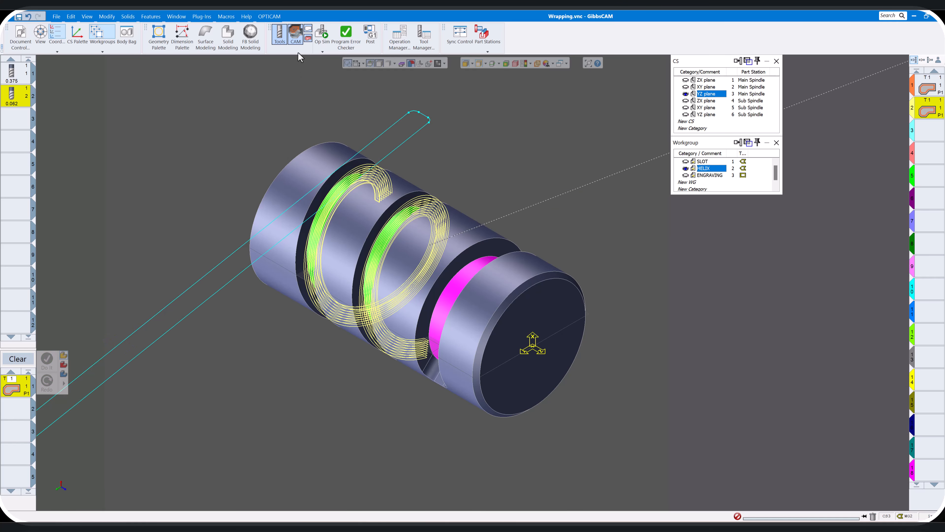
click(296, 37)
scroll(453, 183, down, 3)
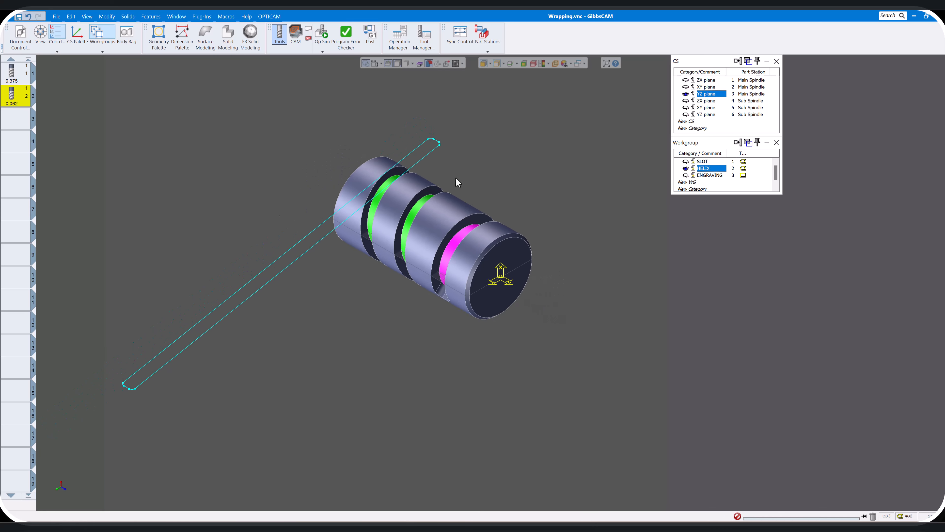
middle_drag(402, 183, 336, 247)
scroll(395, 184, up, 5)
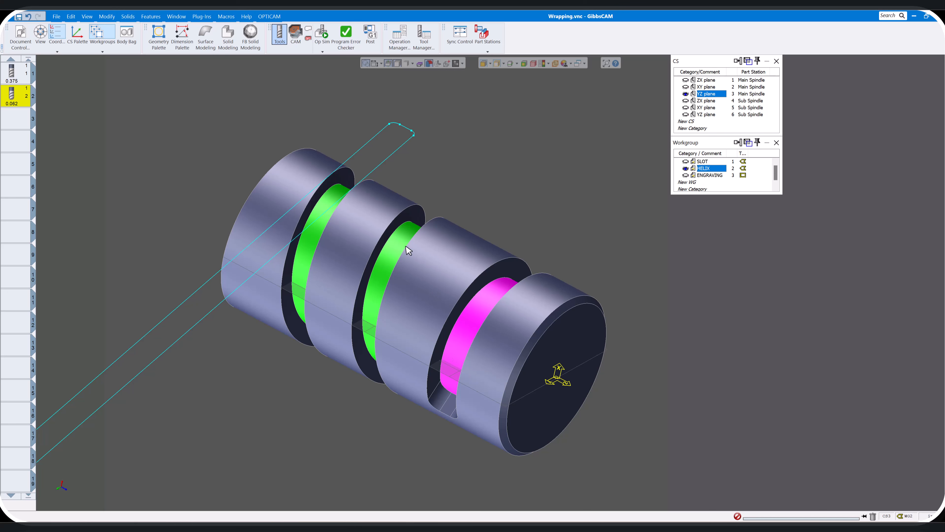
middle_drag(390, 257, 463, 246)
scroll(472, 292, down, 5)
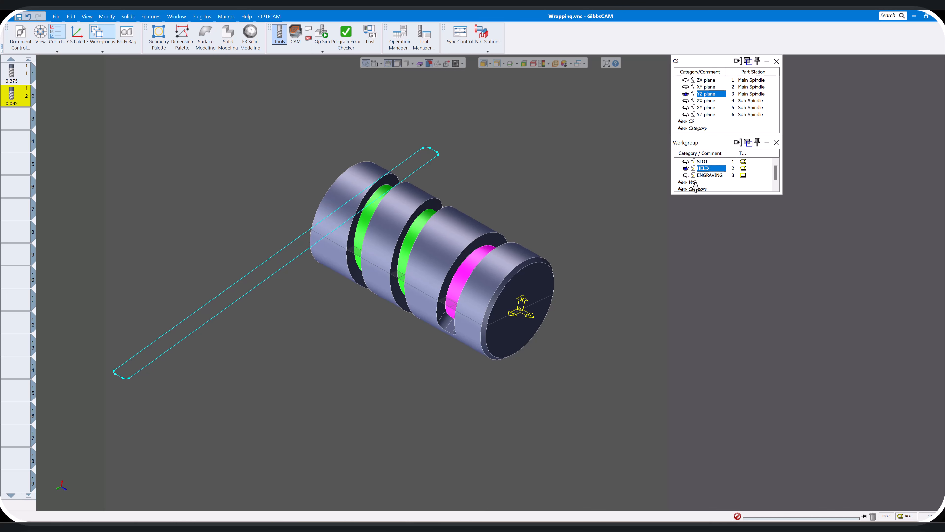
Activate the SLOT workgroup and review its wrapped part geometry setting in the workgroup info
click(706, 163)
right_click(707, 165)
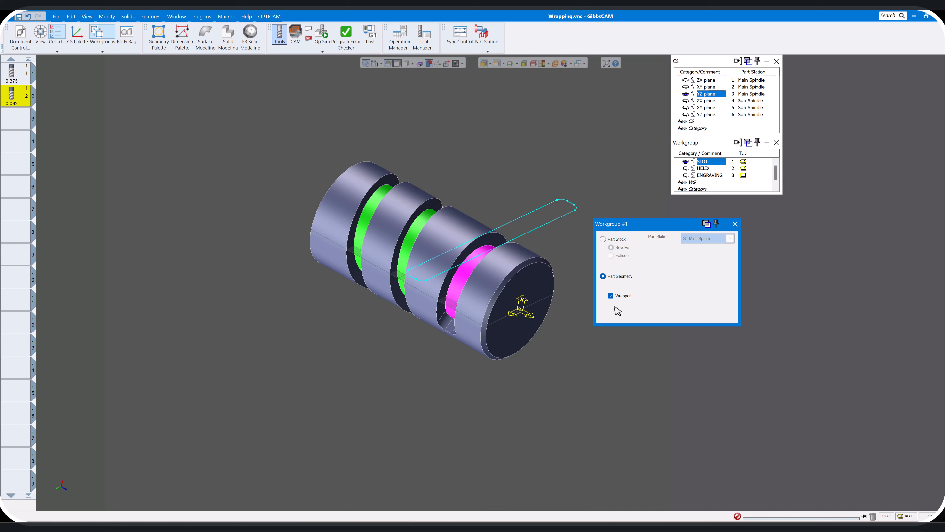
click(734, 223)
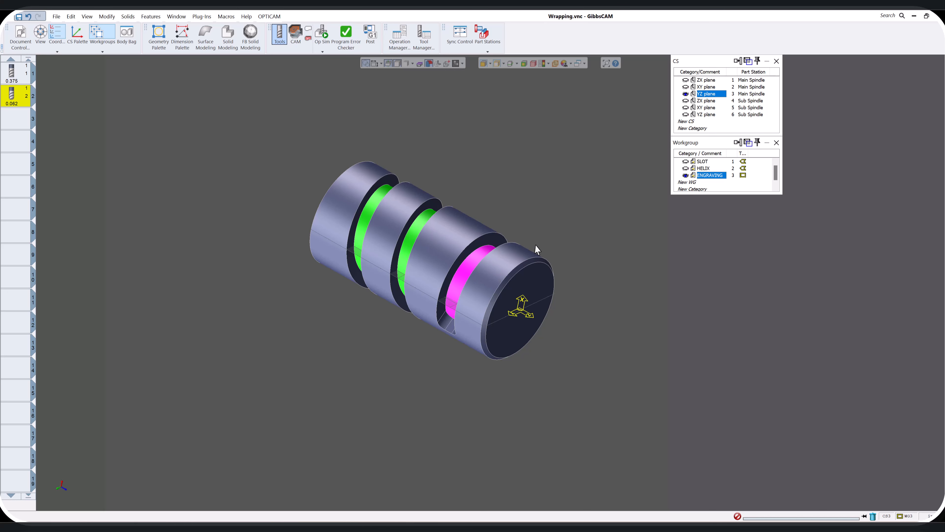
Open the text creation tool for the ENGRAVING workgroup and place its dialog clear of the part
scroll(559, 234, up, 5)
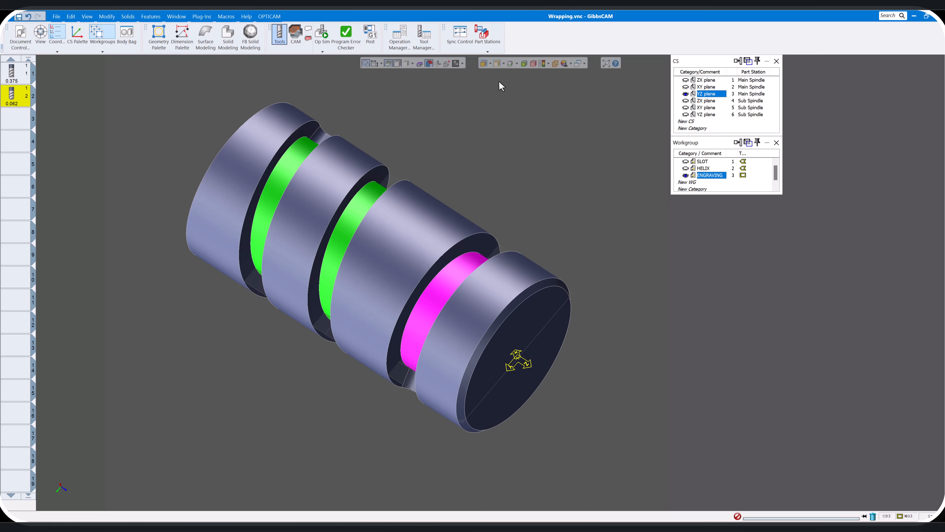
middle_drag(517, 154, 492, 196)
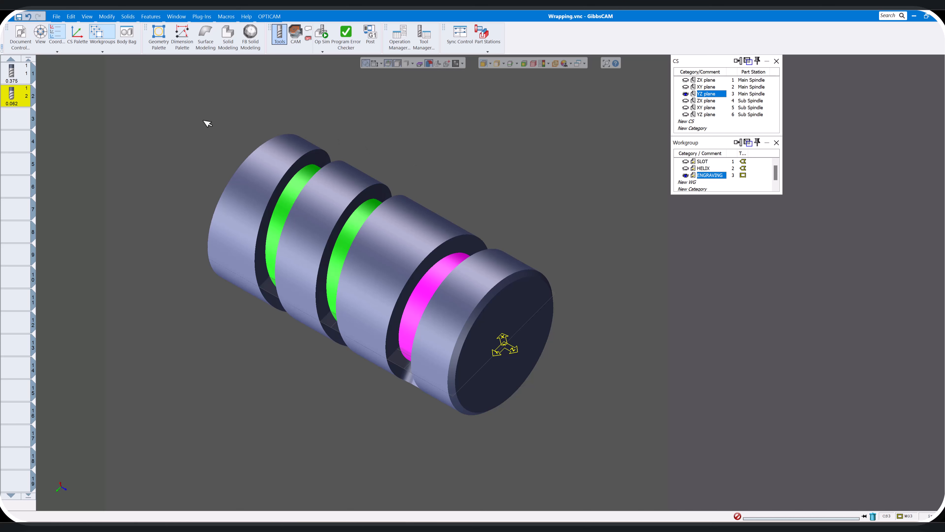
click(163, 40)
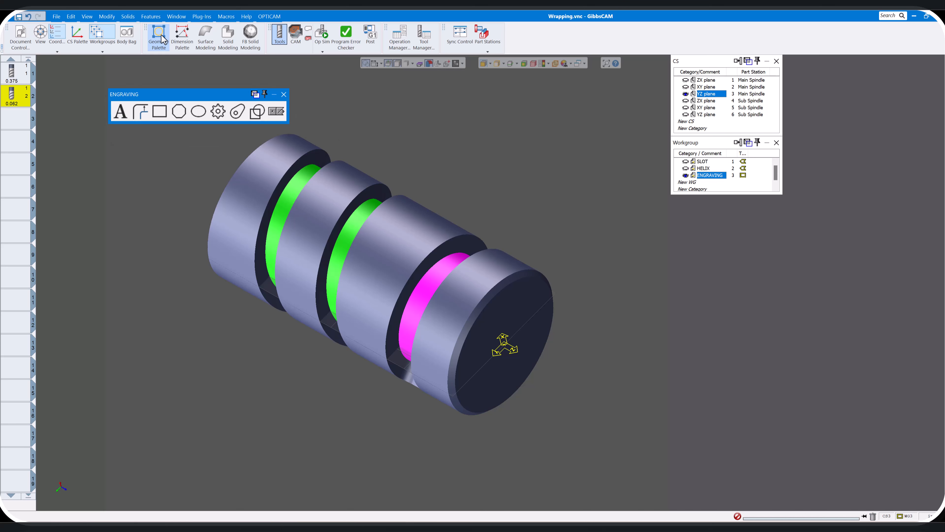
drag(210, 98, 471, 103)
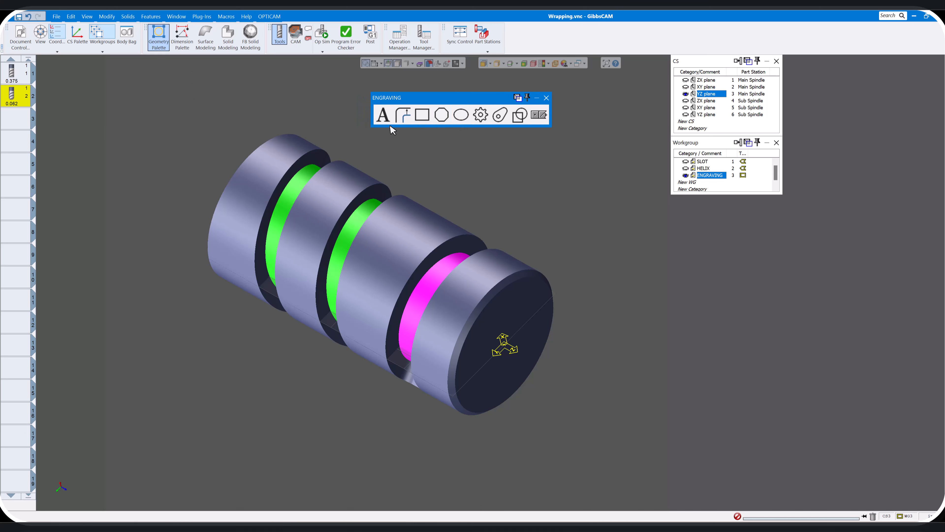
click(384, 115)
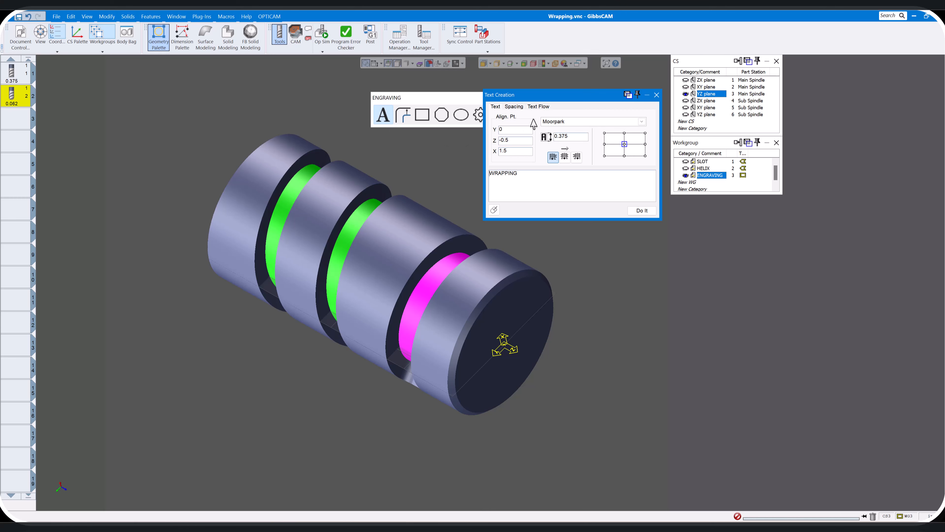
drag(550, 101, 705, 242)
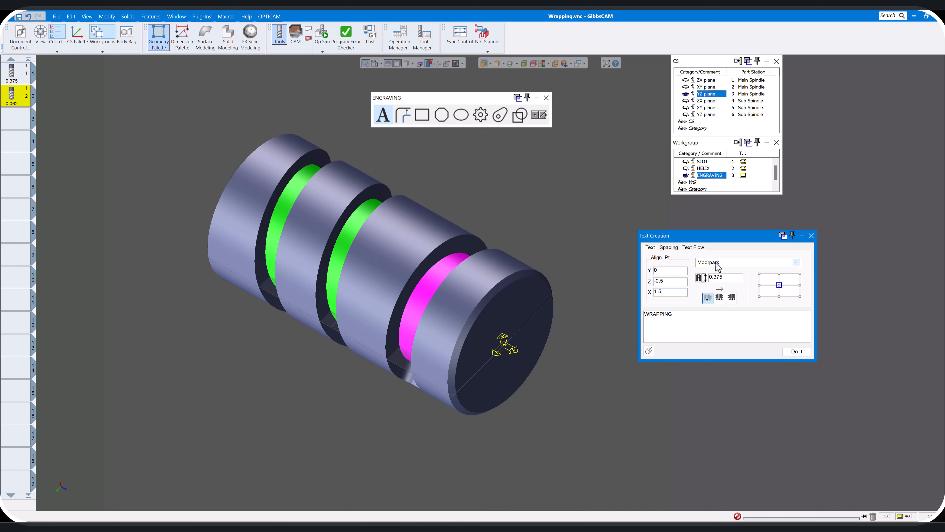
Browse the available fonts for the engraving text, keeping Moorpark selected
click(796, 263)
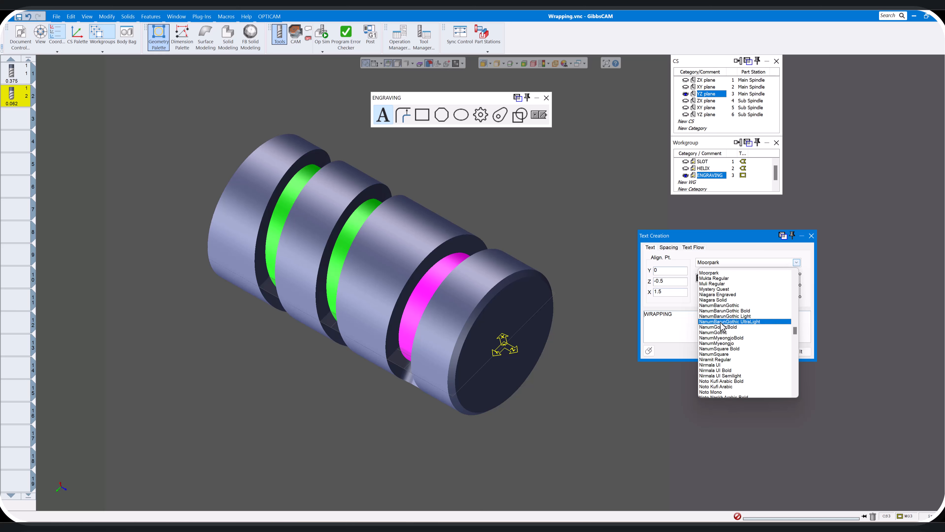
scroll(736, 363, down, 10)
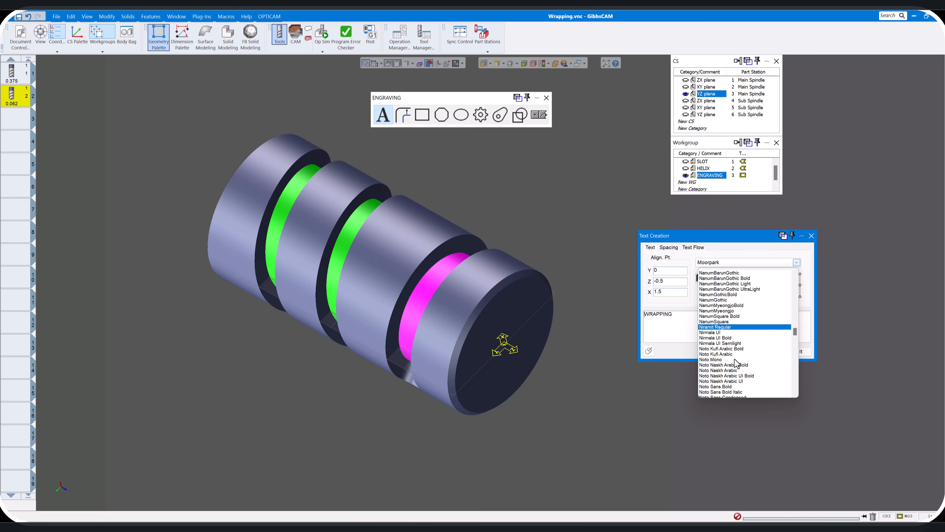
scroll(733, 360, up, 12)
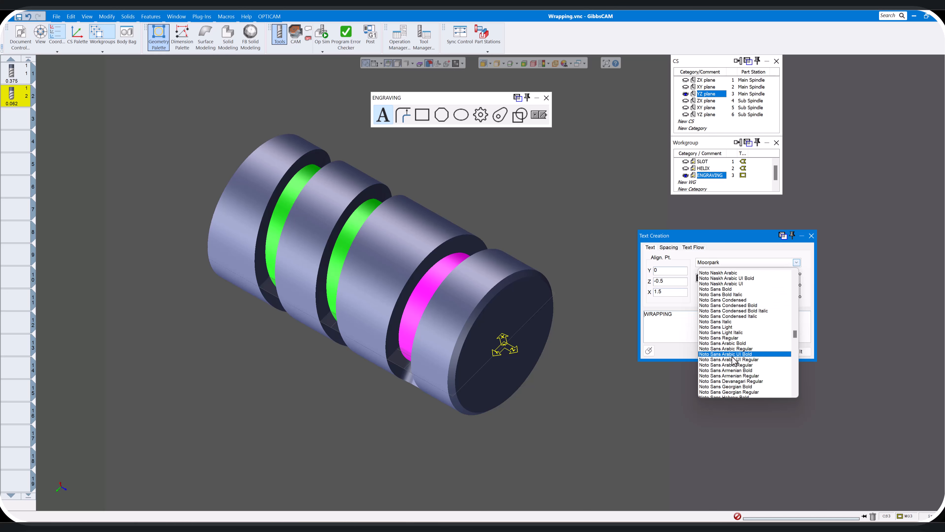
scroll(733, 361, up, 4)
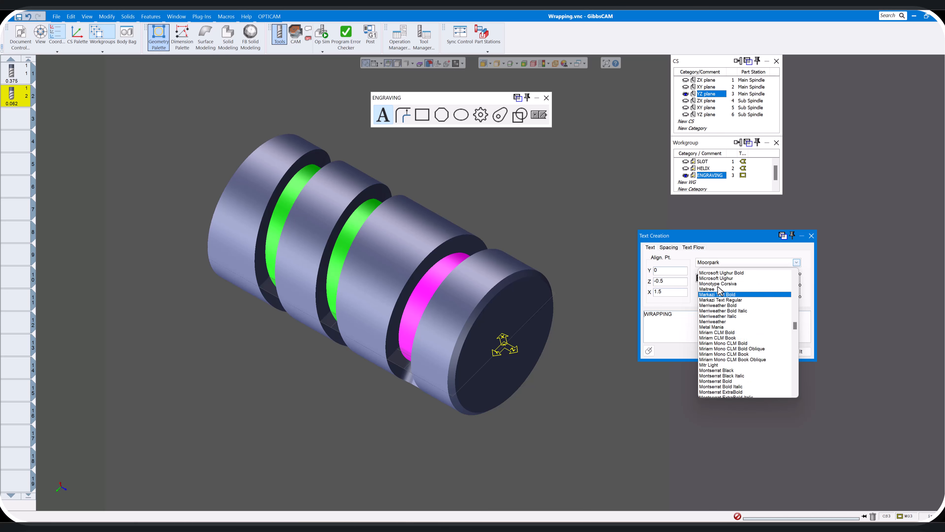
click(732, 254)
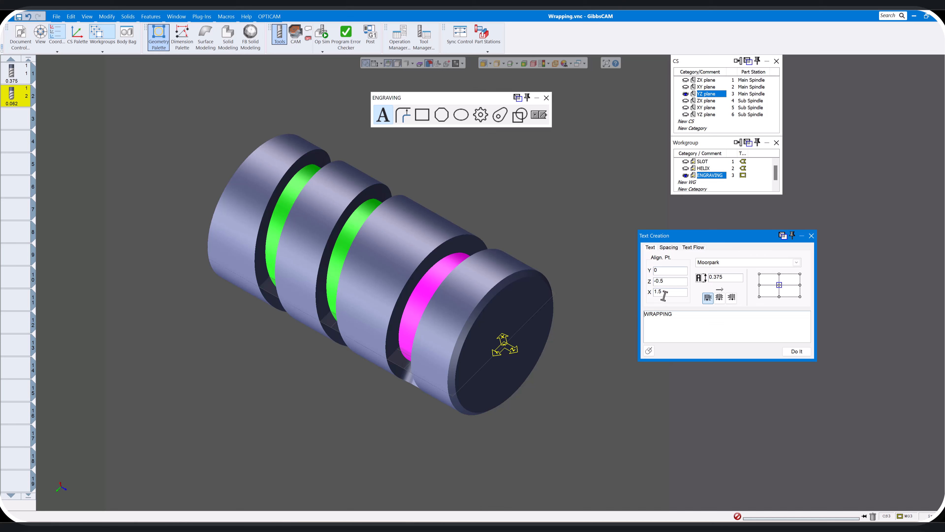
Create the text WRAPPING in Moorpark, 0.375 high with 0.05 spacing, aligned at Y 0, Z -0.5, X 1.5, and close the geometry tools
middle_drag(516, 318, 519, 266)
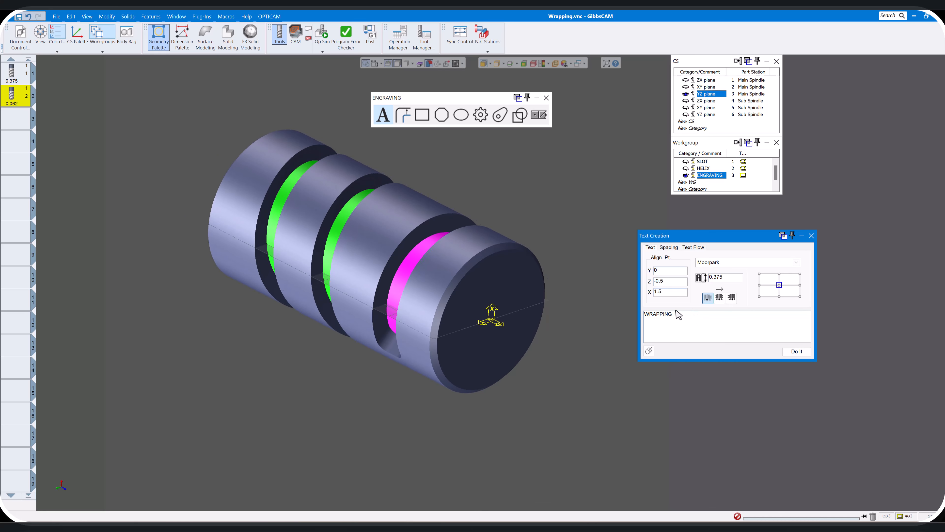
drag(679, 316, 645, 318)
click(666, 247)
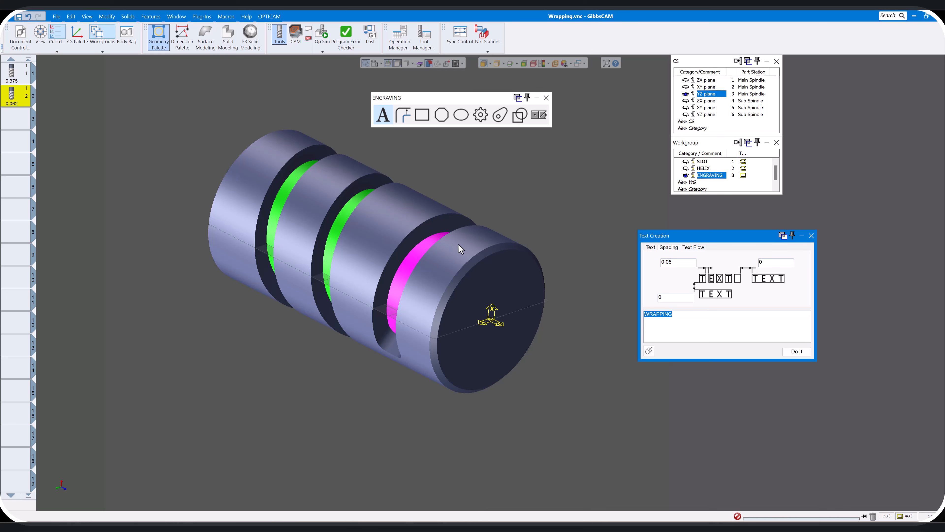
click(650, 248)
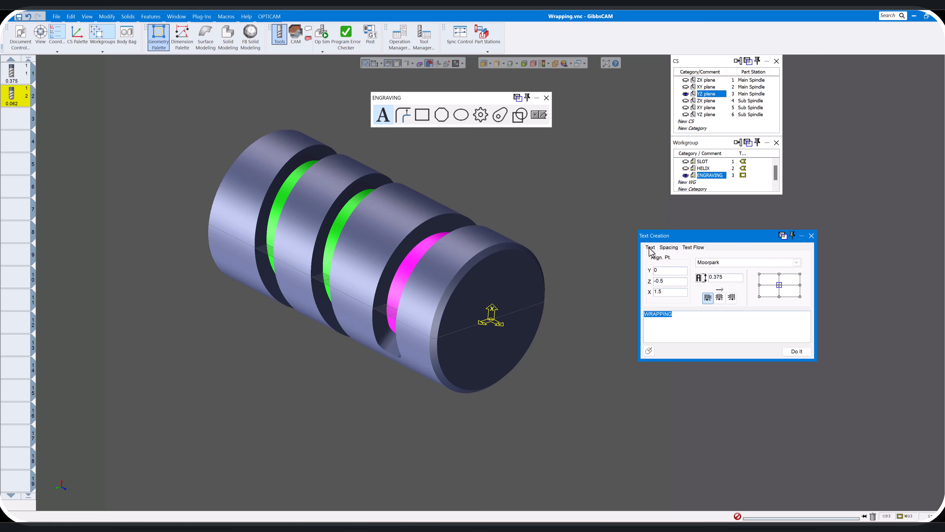
click(797, 351)
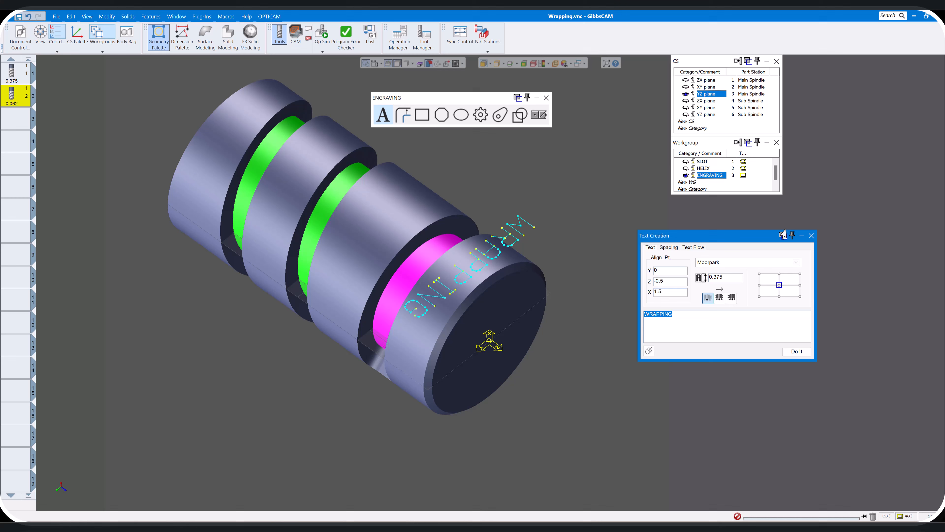
click(811, 235)
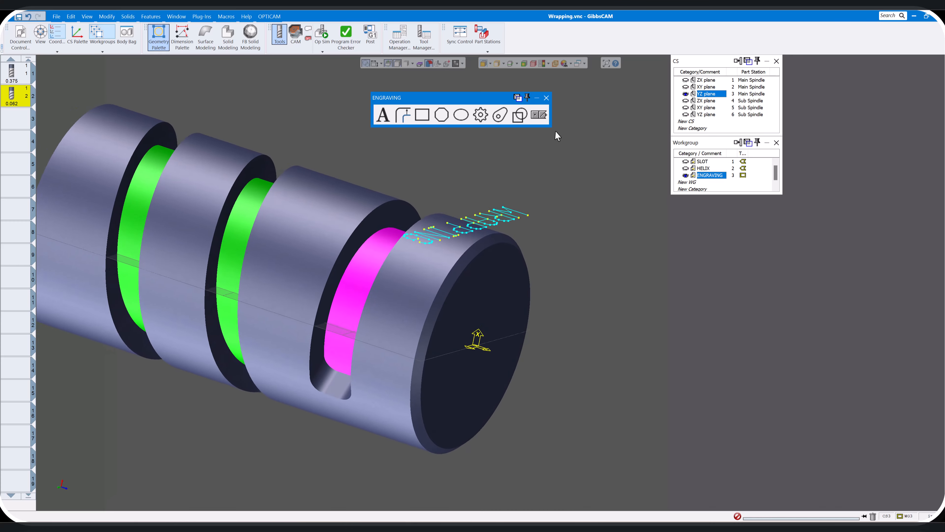
click(546, 97)
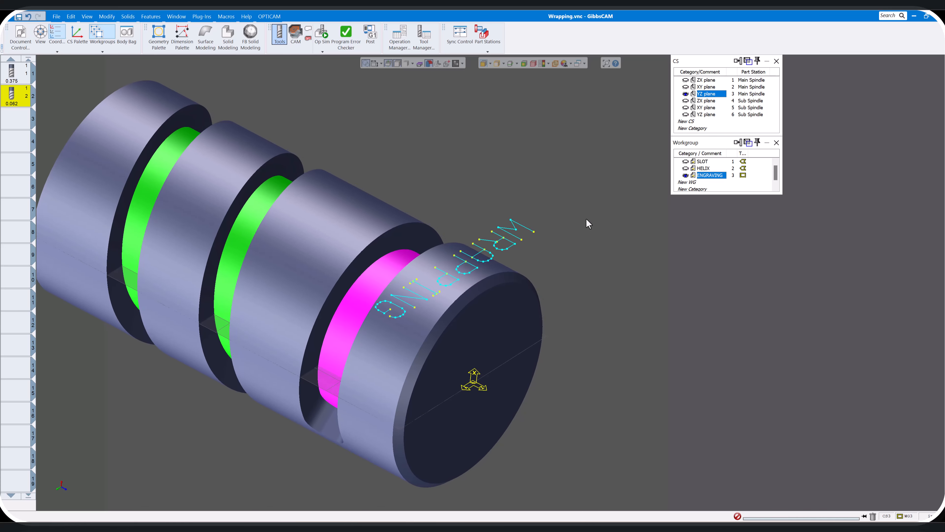
Define the ENGRAVING workgroup as wrapped part geometry
click(107, 17)
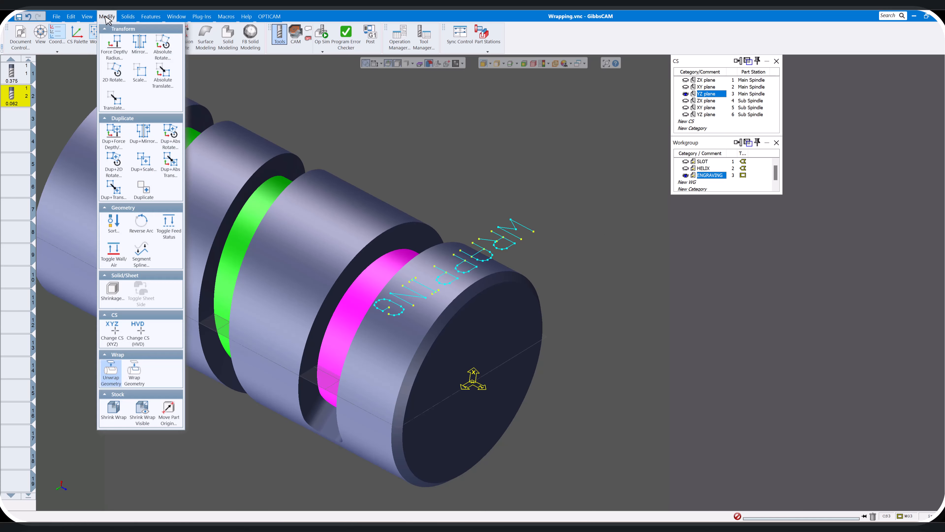
click(589, 207)
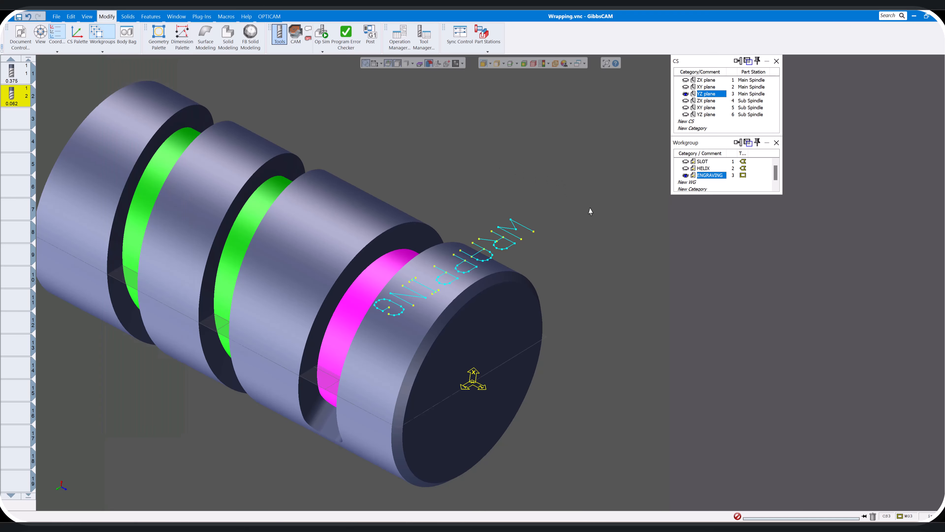
right_click(711, 181)
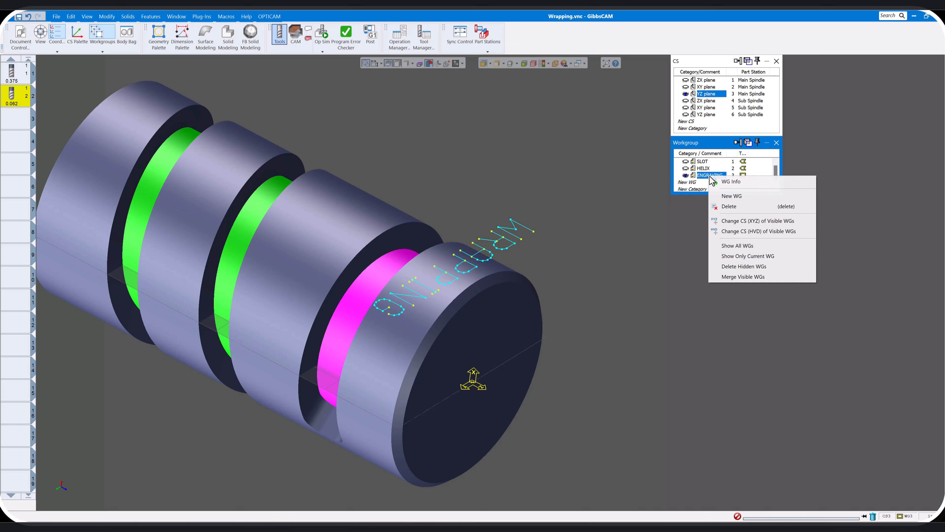
click(732, 181)
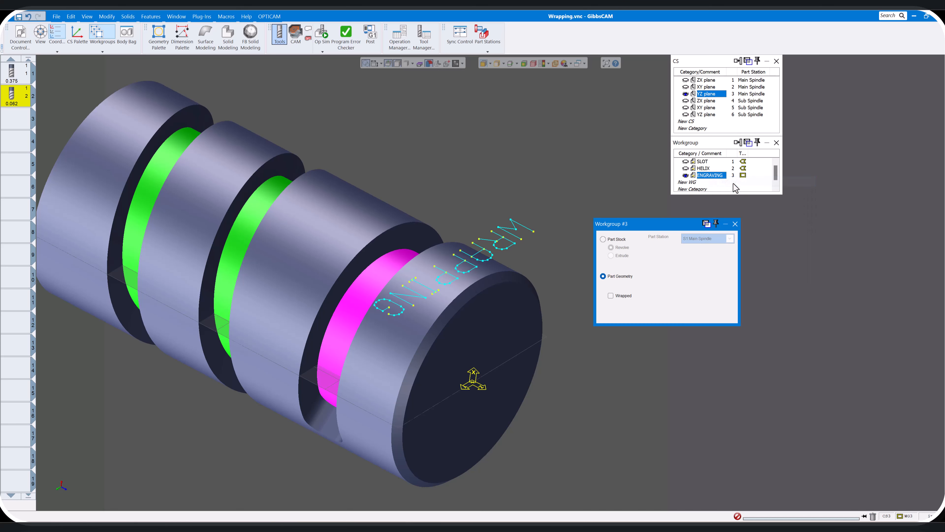
click(610, 295)
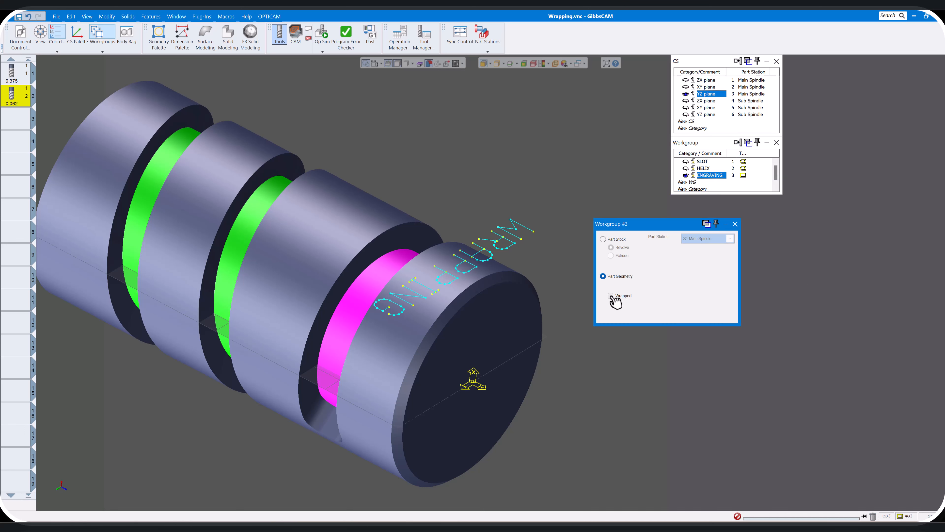
click(735, 223)
Switch the engraving text between its wrapped and flat display to check how it lies on the cylinder
click(438, 64)
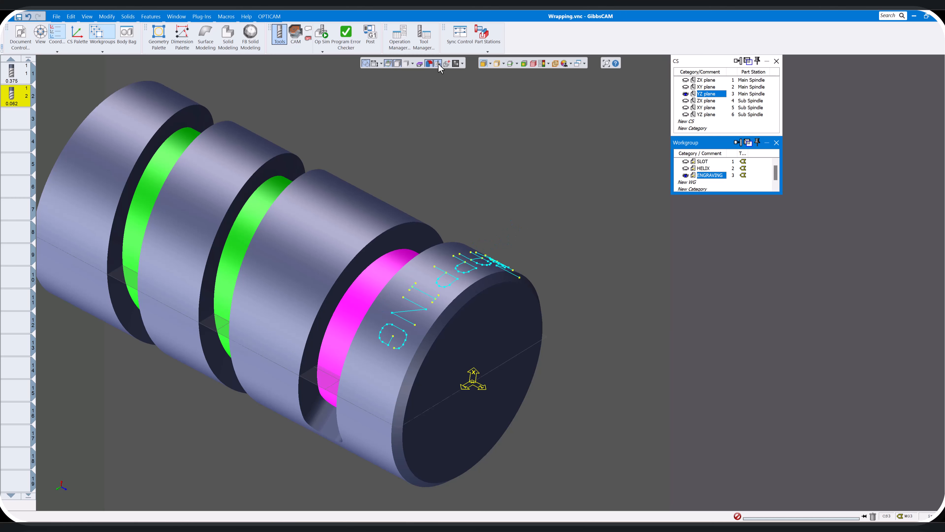
middle_drag(513, 182, 341, 116)
click(438, 65)
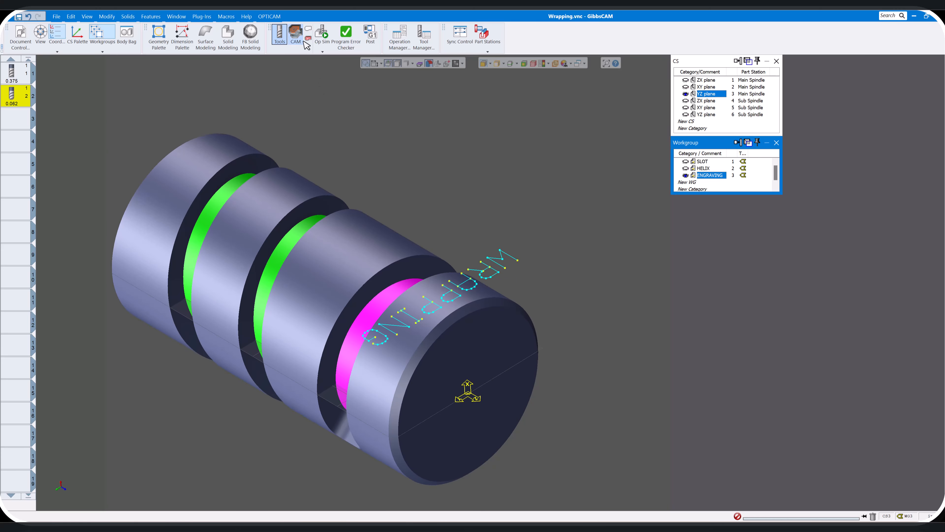
Assign the 0.062 tool to the contour process and open the process settings
click(296, 35)
scroll(56, 374, down, 2)
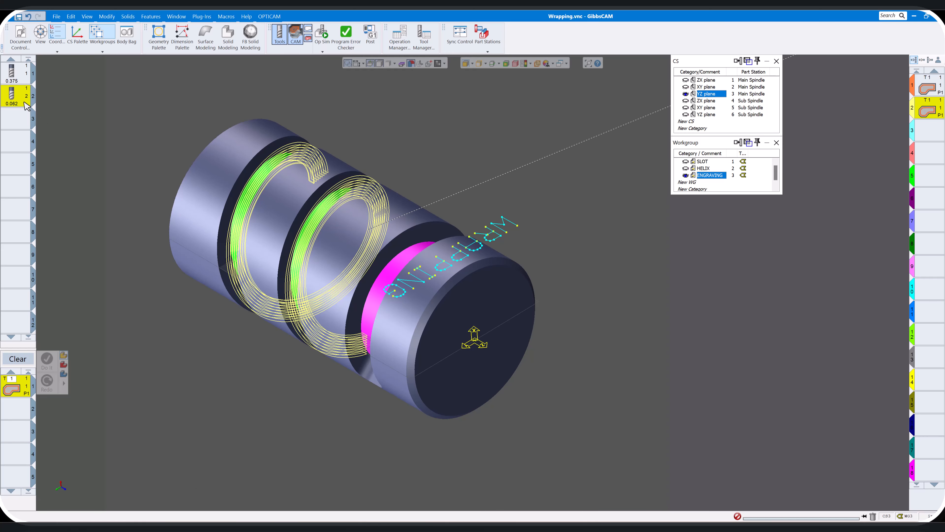
double_click(16, 391)
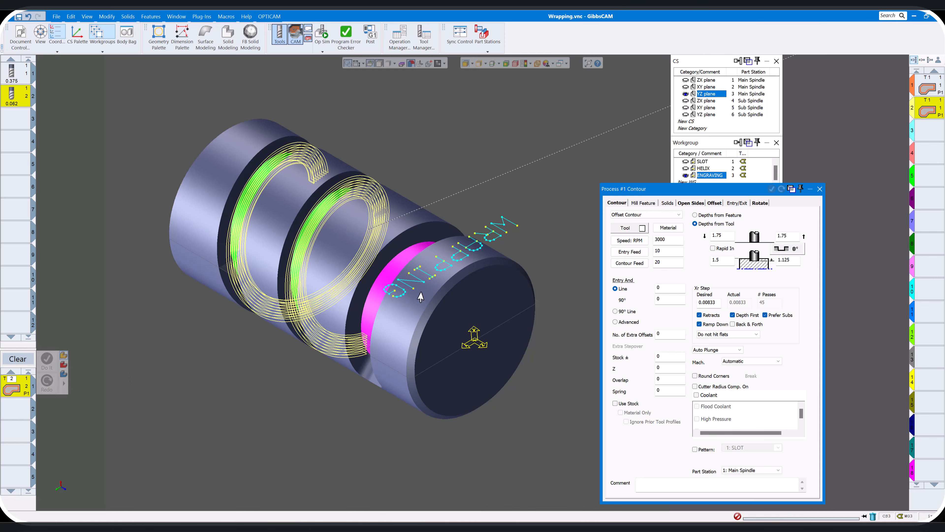
scroll(429, 289, down, 3)
scroll(442, 284, up, 3)
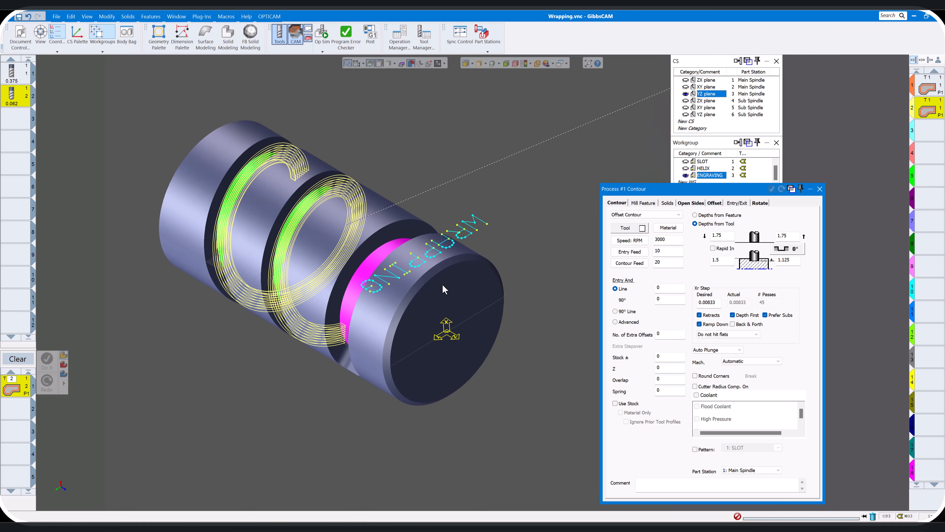
middle_drag(442, 285, 444, 287)
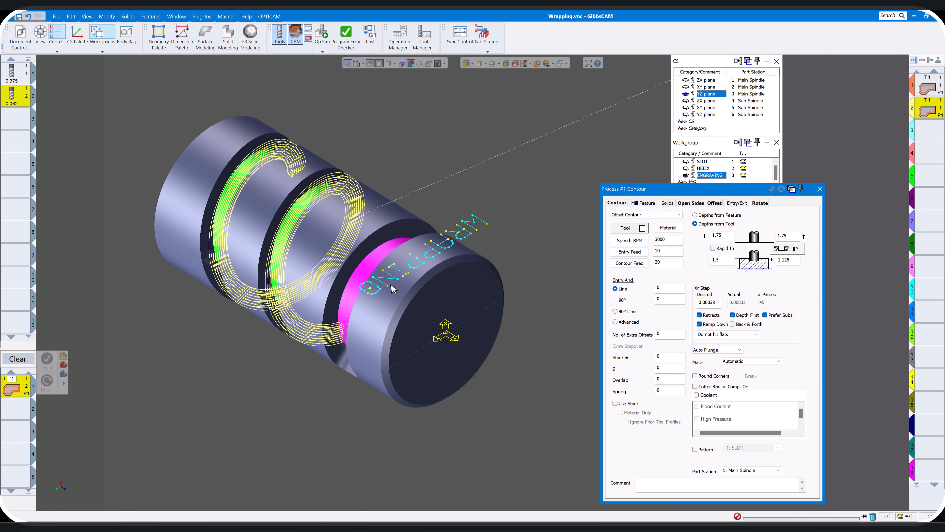
scroll(481, 236, down, 1)
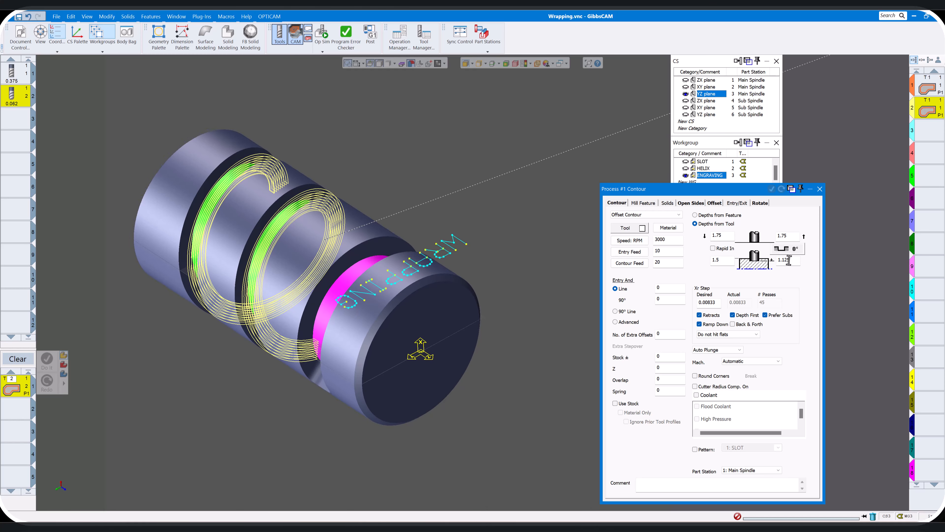
Set the contour's final depth to 1.48, turn off Ramp Down, and check the rotary milling settings before closing the process
drag(791, 260, 756, 258)
click(700, 324)
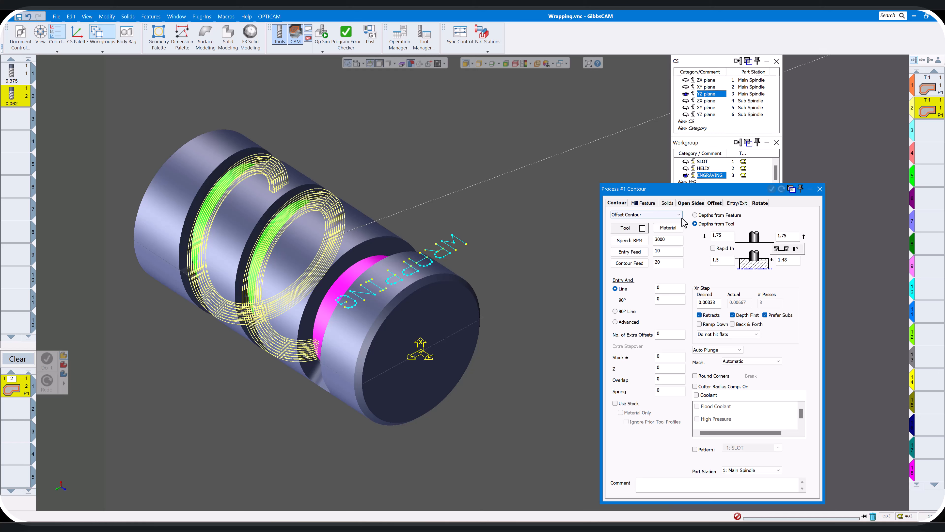
click(760, 204)
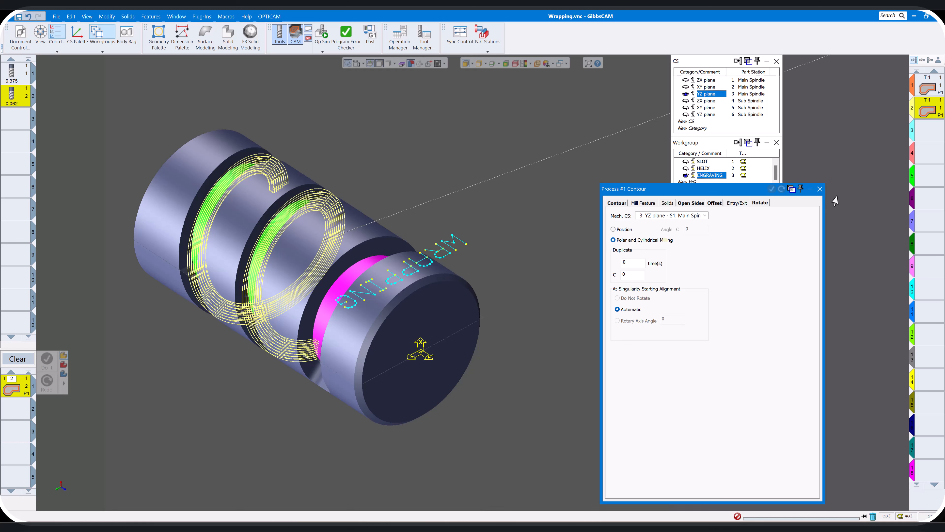
click(820, 189)
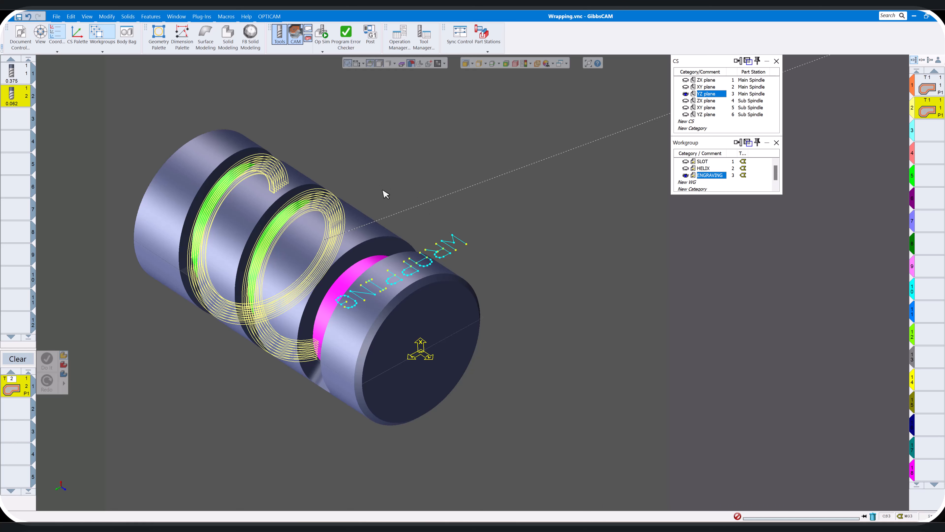
Hide the solid part and generate new contour operations from the entire WRAPPING text, starting in the third operation slot
click(379, 64)
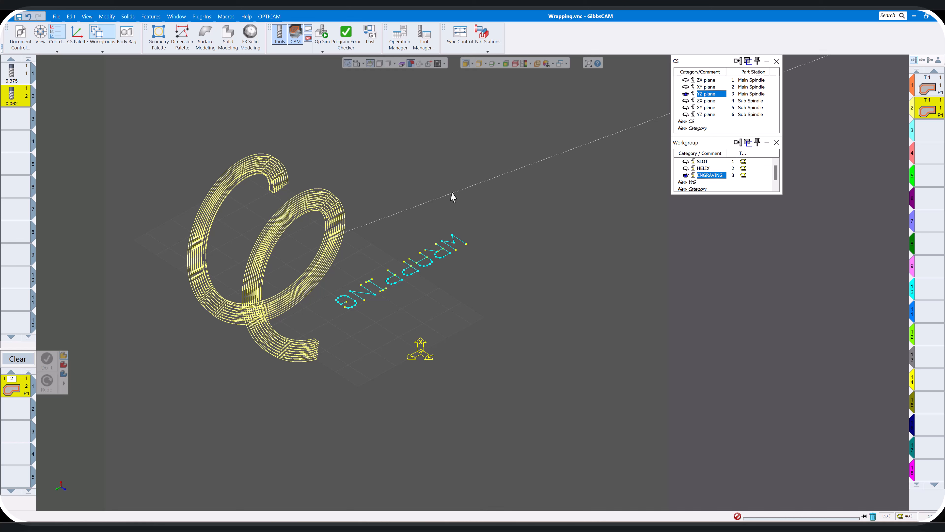
click(935, 142)
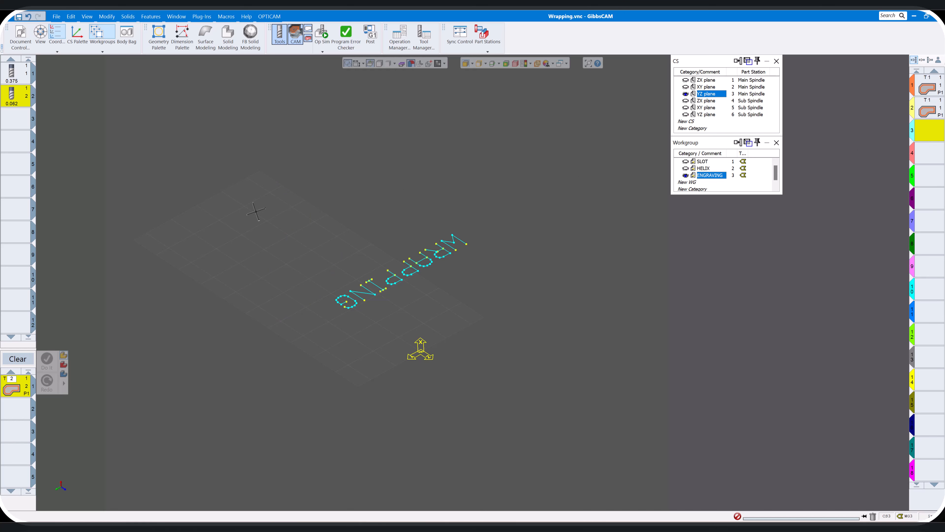
drag(258, 203, 538, 359)
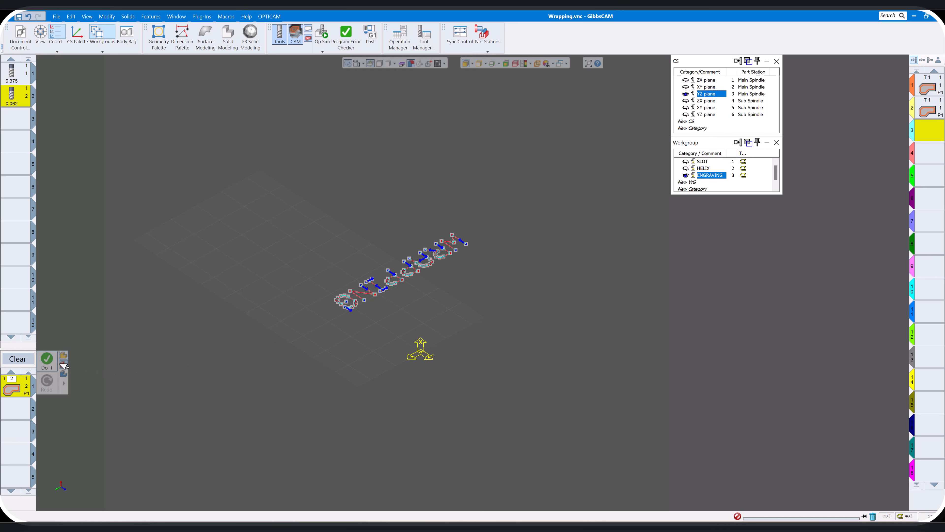
click(48, 365)
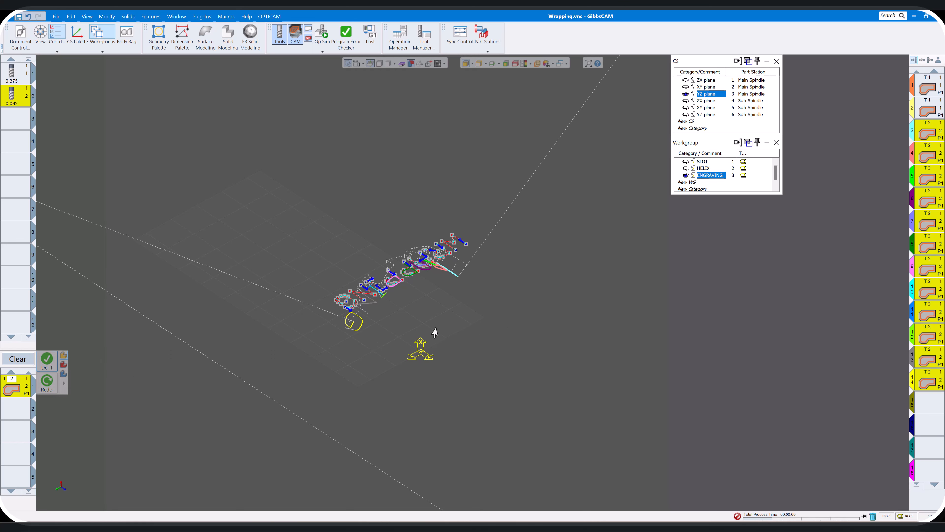
Simulate the engraving operations and inspect the lettering on the cylinder
click(324, 37)
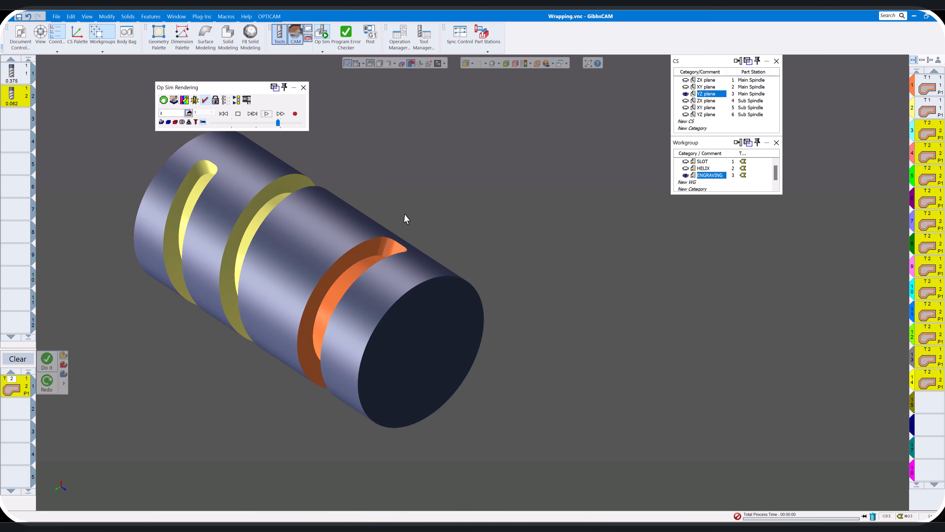
click(267, 114)
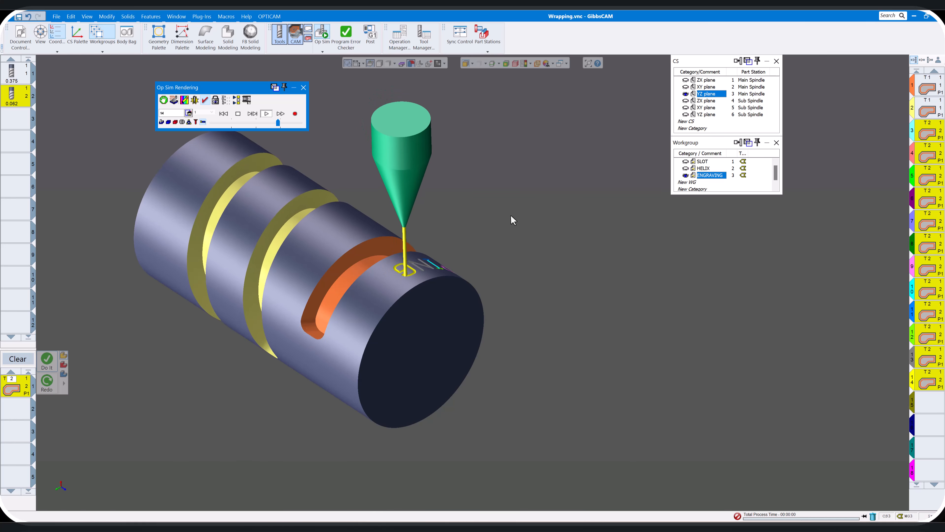
middle_drag(510, 214, 510, 215)
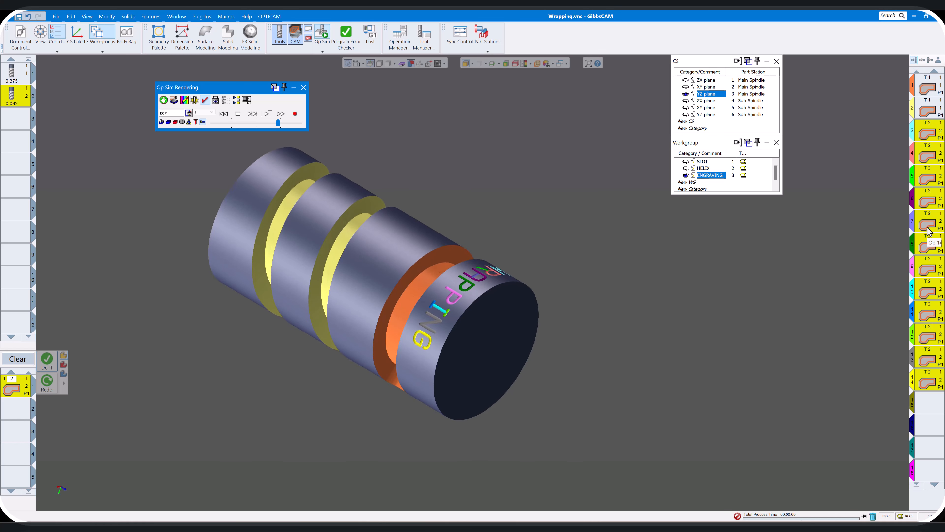
Turn off Depth First in the engraving contour process, regenerate the toolpath, and close the simulation and process settings
double_click(15, 384)
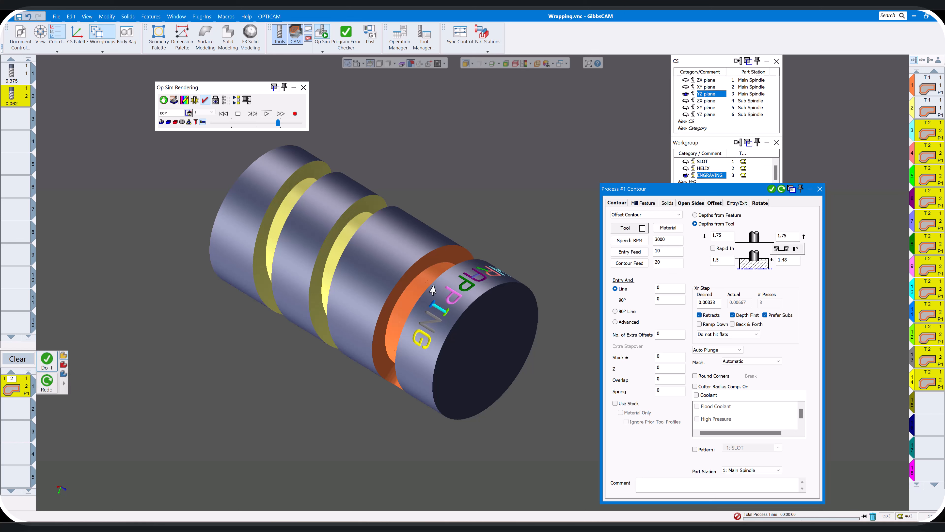
click(303, 88)
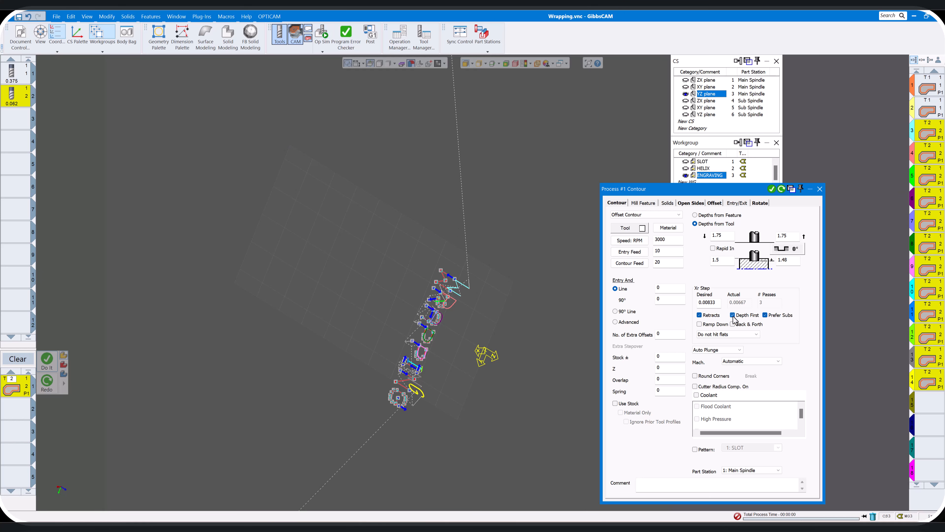
click(781, 189)
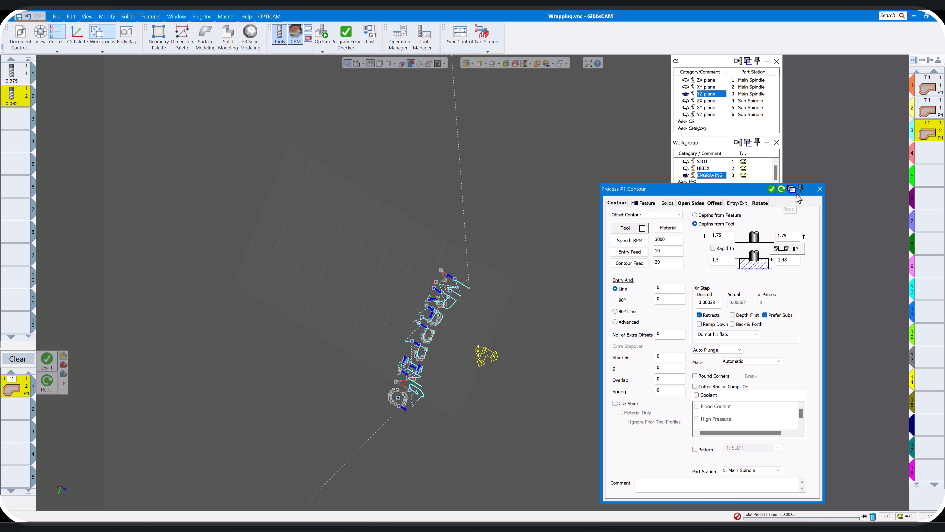
click(820, 189)
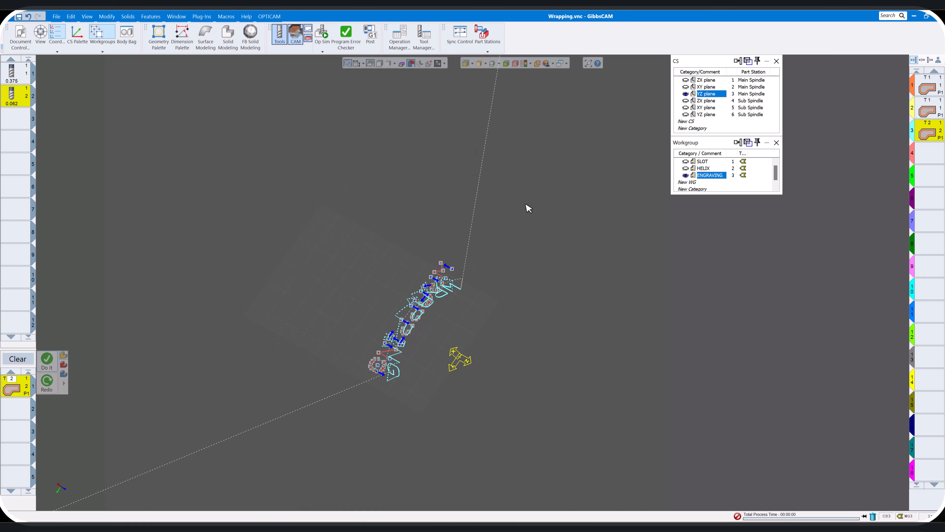
Simulate all operations from the start, adjusting the playback speed and slowing it down for the engraving
click(321, 41)
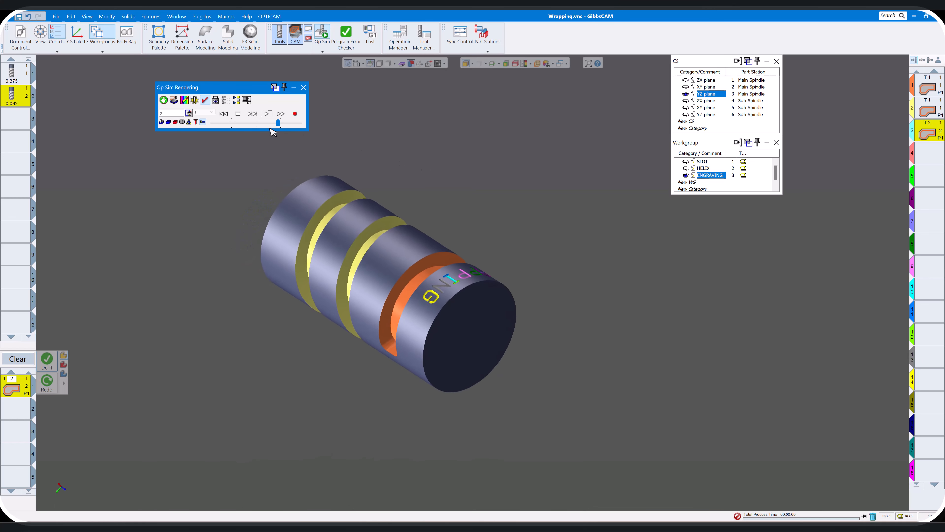
click(224, 114)
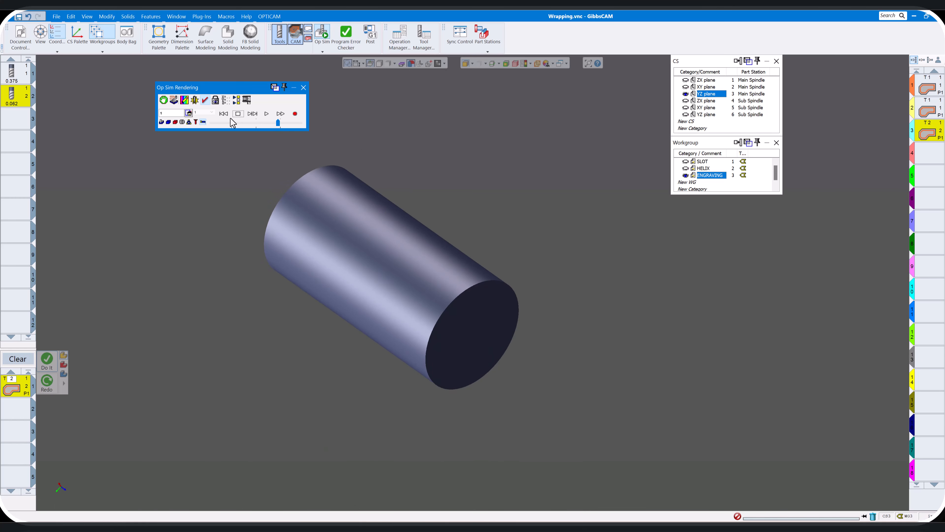
click(266, 114)
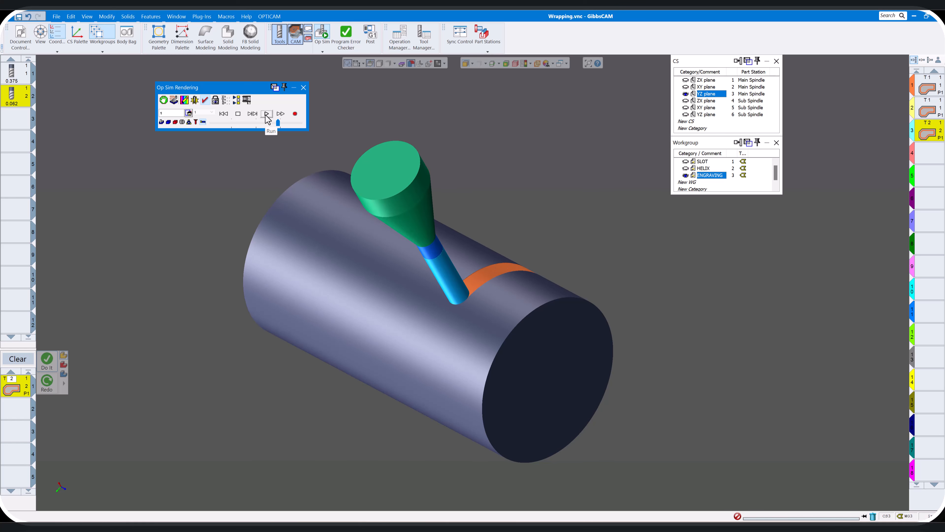
click(282, 122)
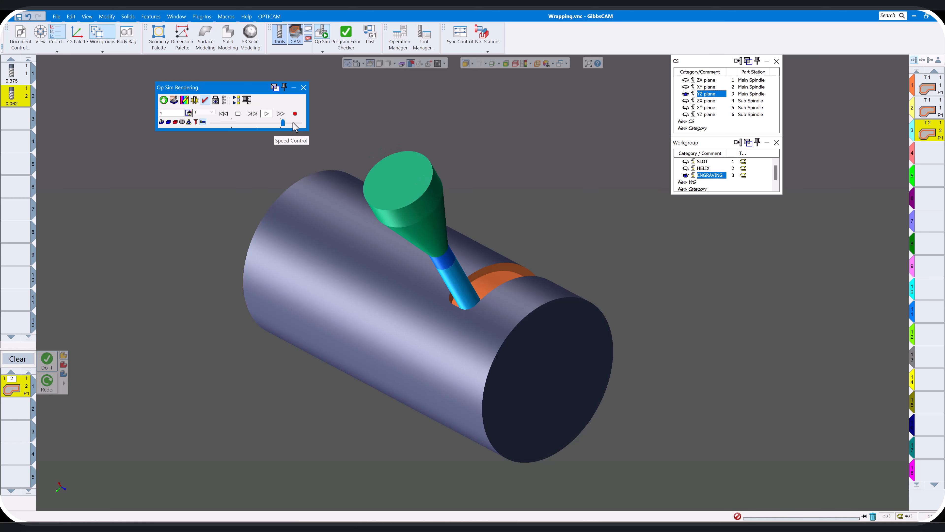
click(290, 123)
drag(291, 122, 278, 122)
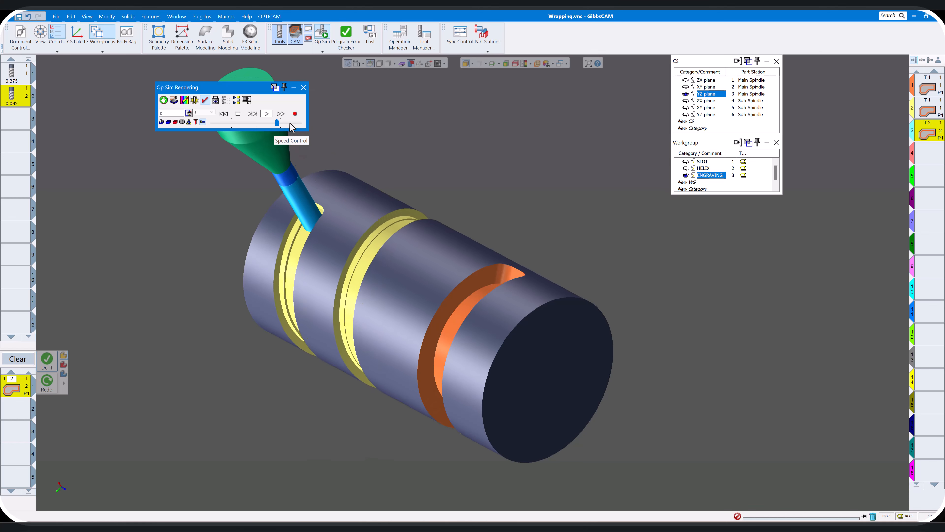
drag(278, 123, 252, 128)
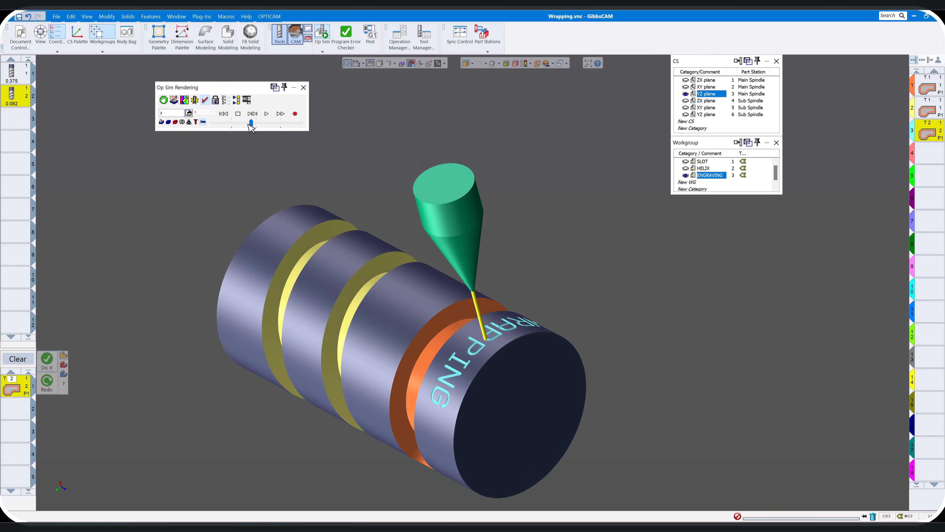
Rewind the simulation and enable Stop Before Operation with the value 1
click(224, 114)
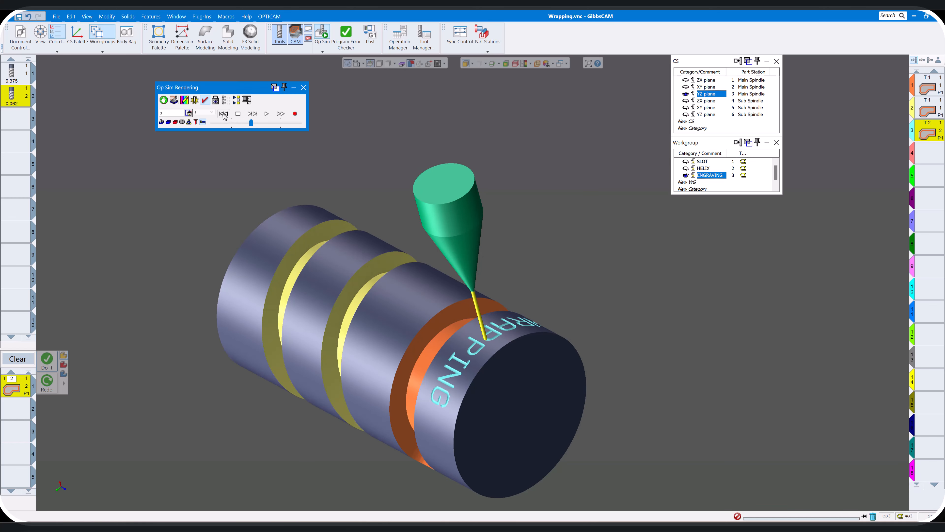
click(164, 100)
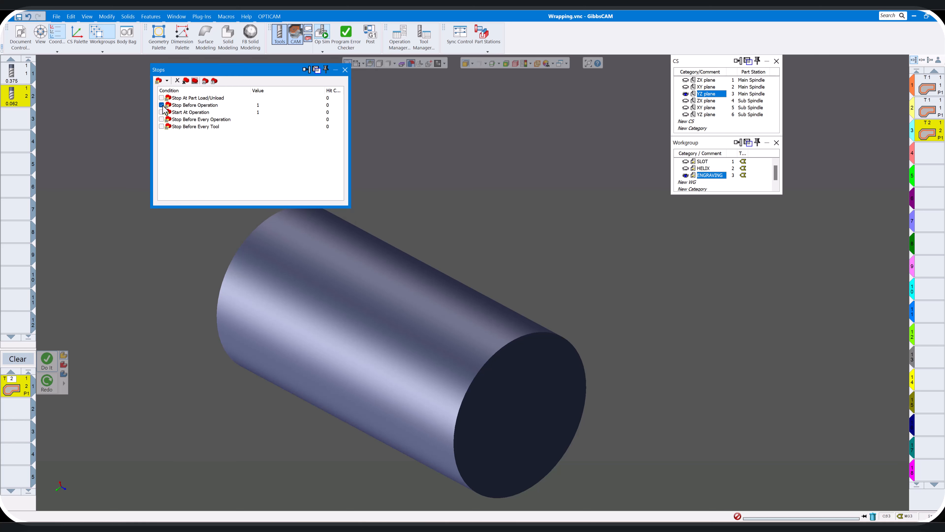
double_click(271, 106)
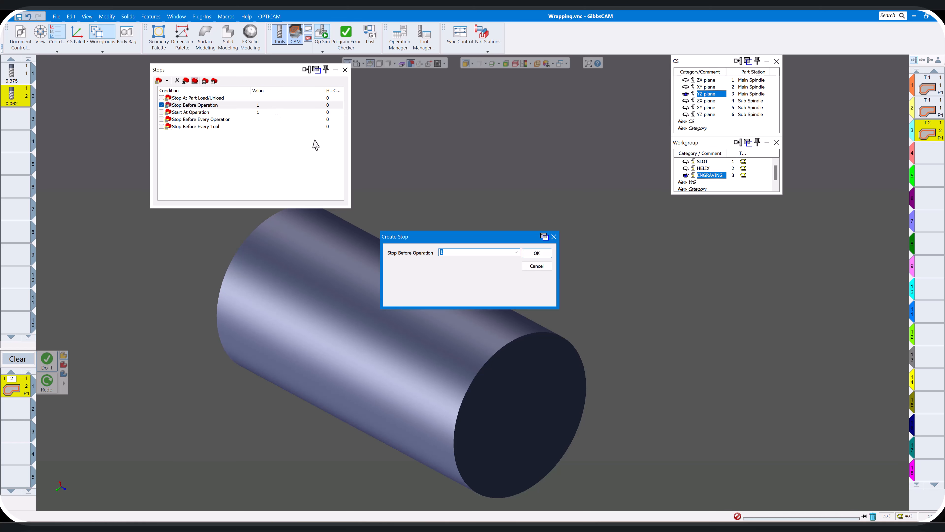
click(542, 254)
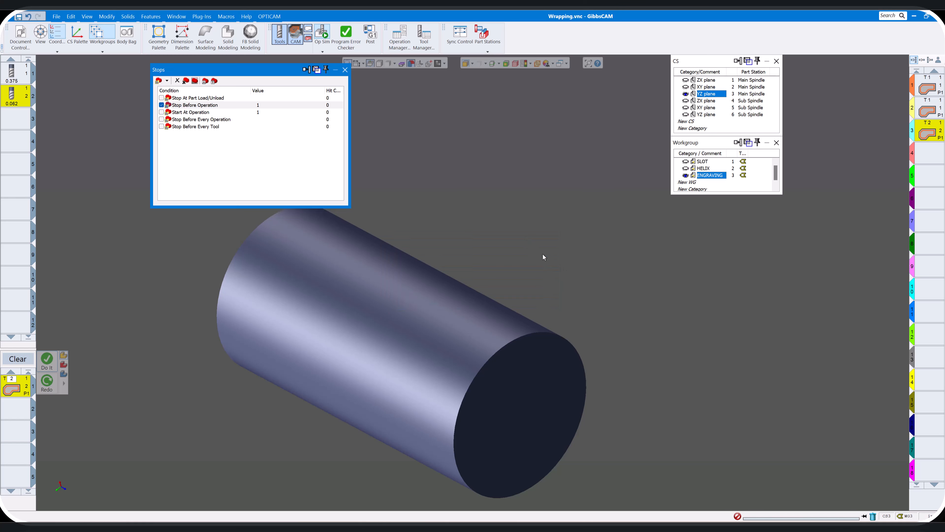
click(345, 70)
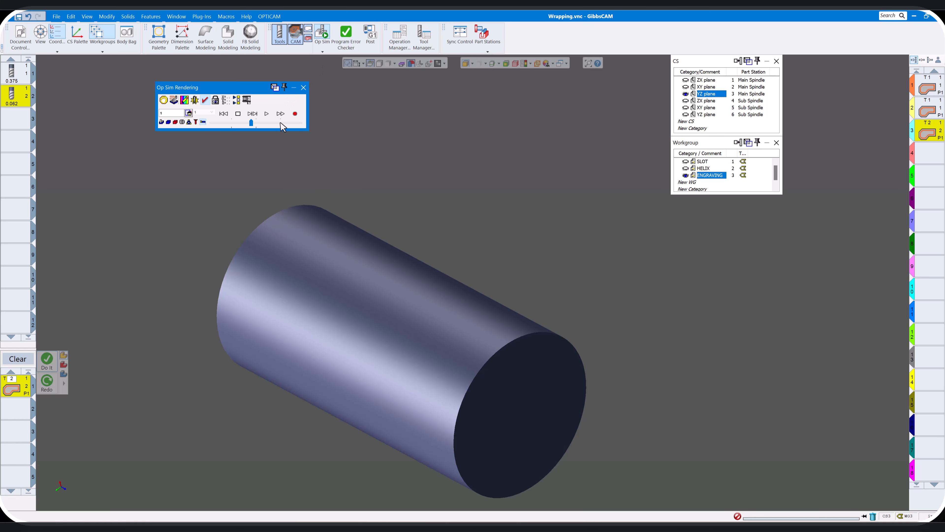
Replay the slot, helix and engraving simulation, adjusting the playback speed to examine how the letters are cut
click(294, 124)
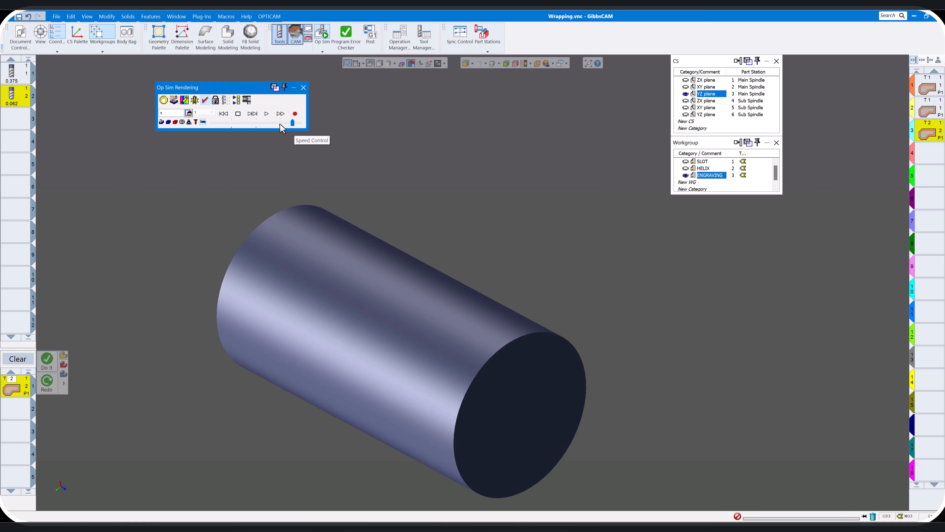
click(266, 115)
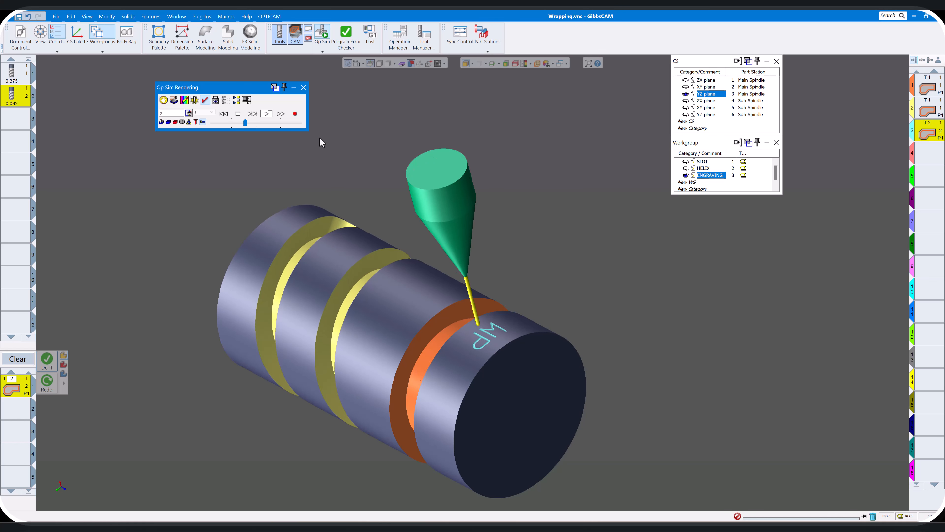
click(259, 123)
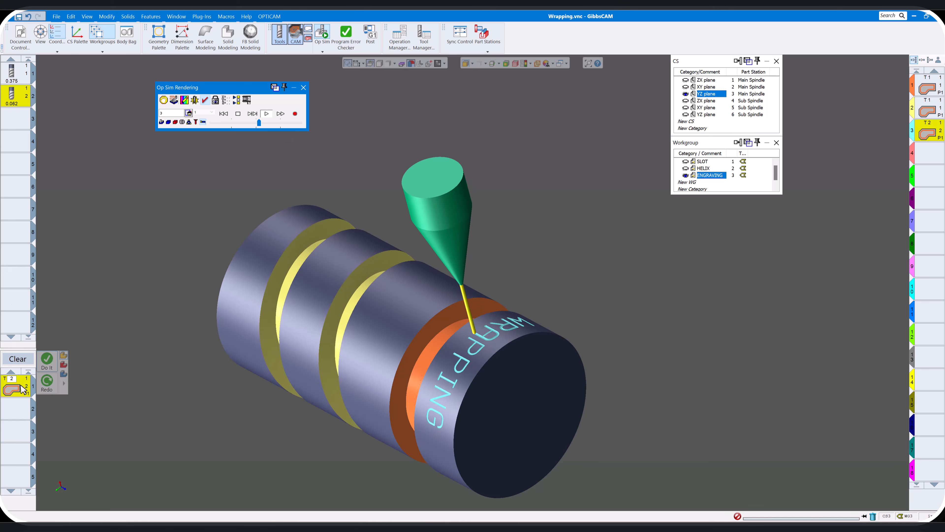
Set the engraving contour's desired Xr step to 1, regenerate the toolpath, and close the process settings
double_click(31, 388)
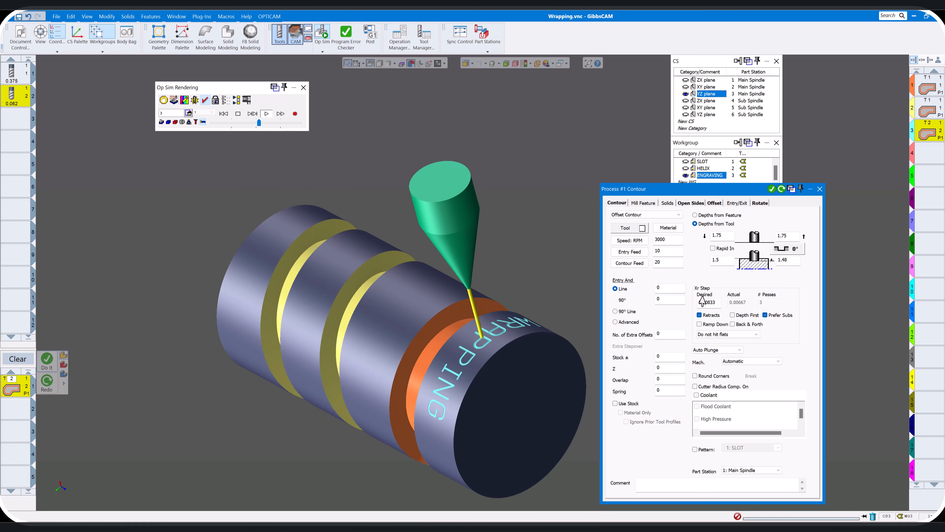
double_click(718, 303)
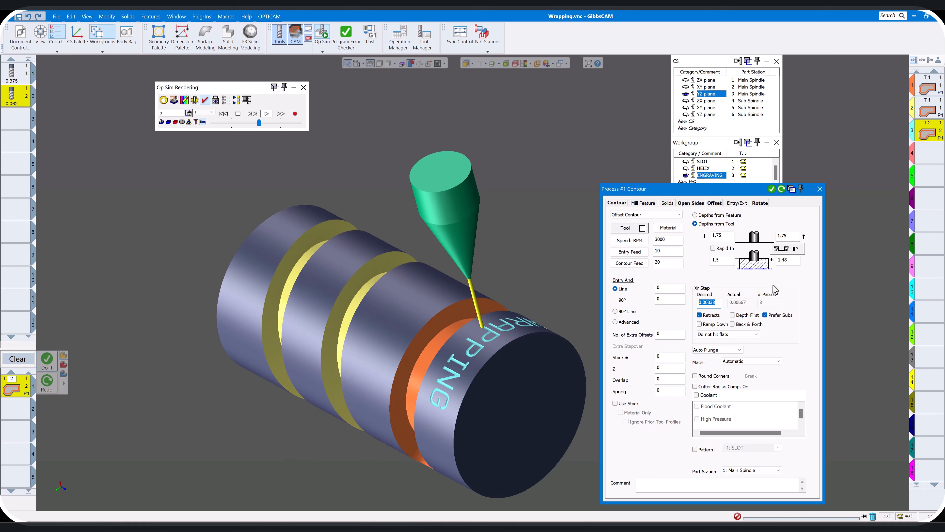
text(1)
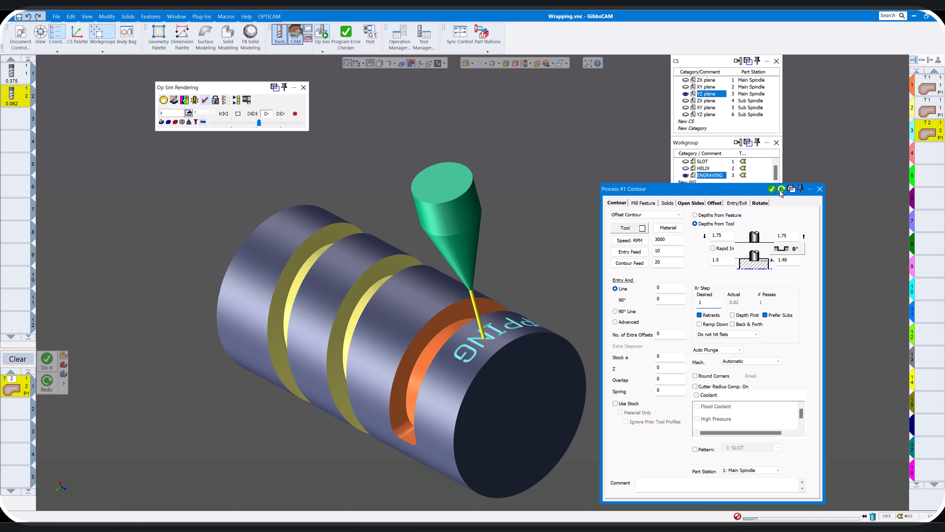
click(820, 190)
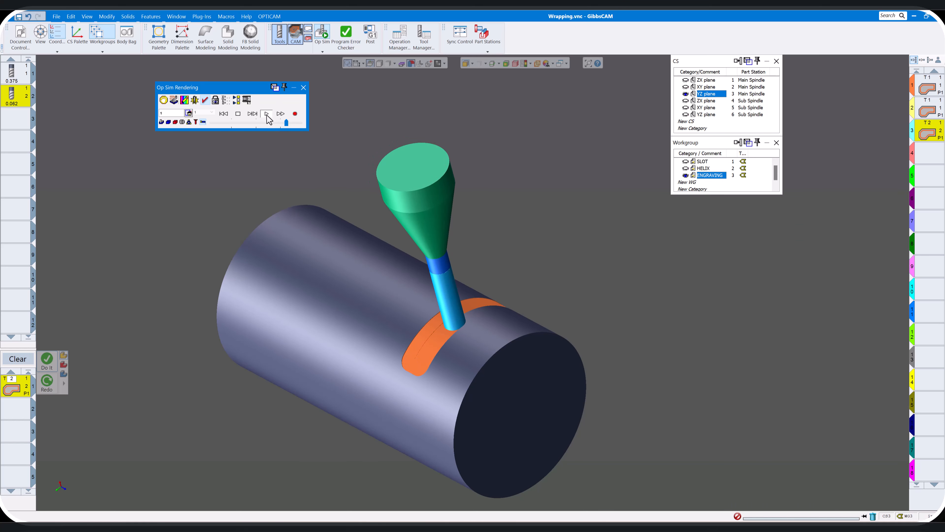
Replay the simulation from the start, adjusting the playback speed to examine how the WRAPPING letters are engraved
click(223, 114)
click(266, 115)
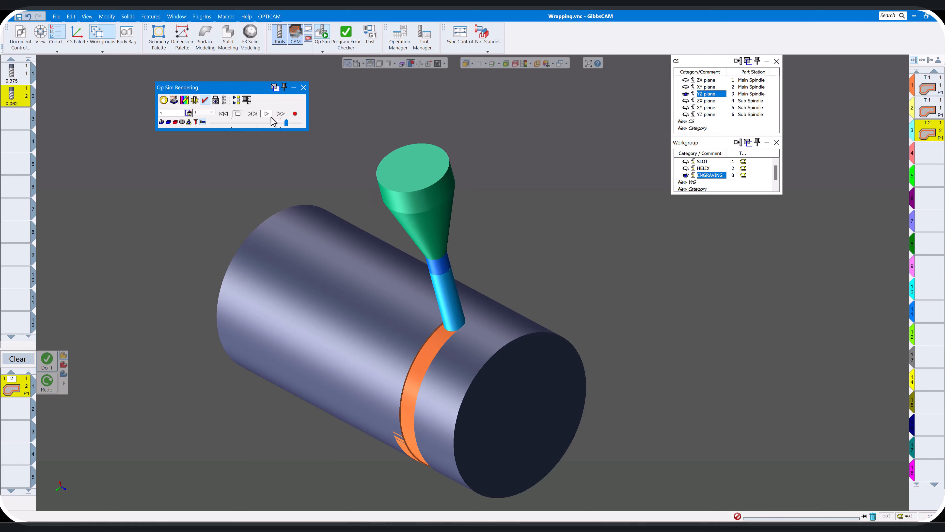
click(294, 122)
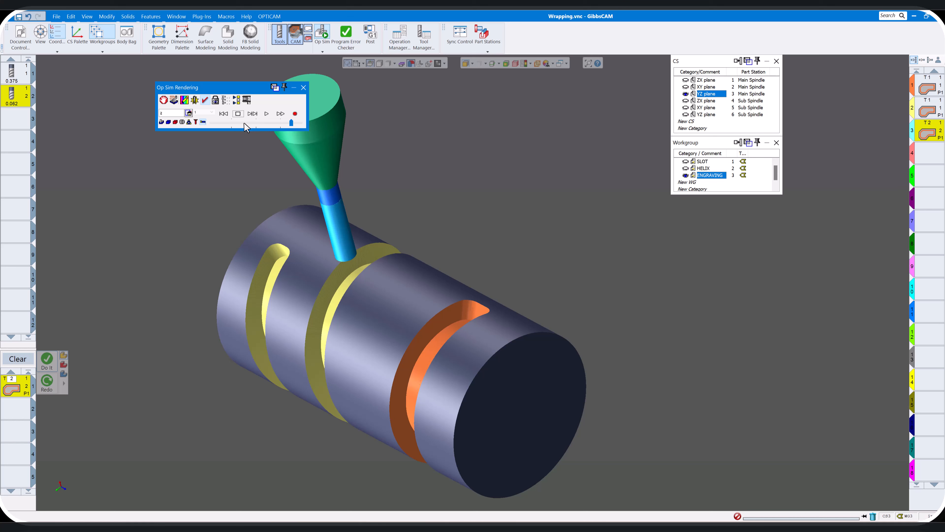
click(267, 114)
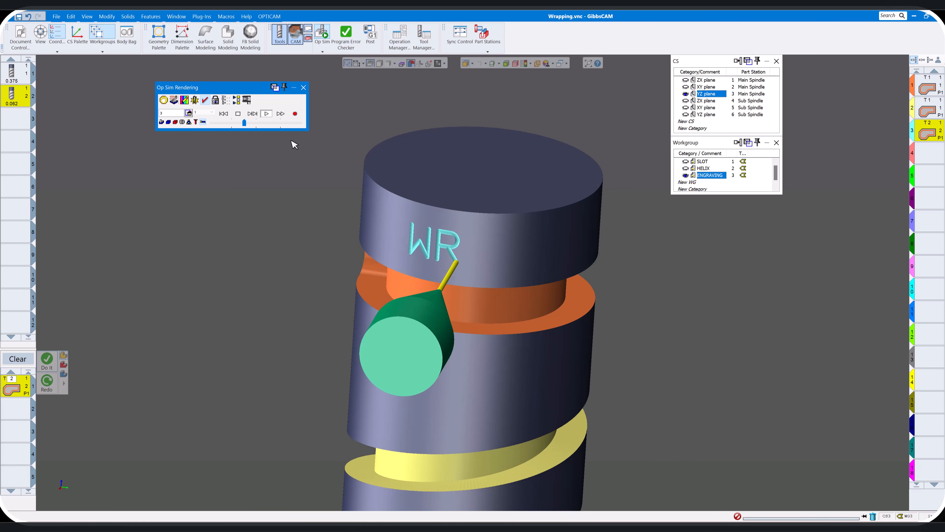
click(263, 122)
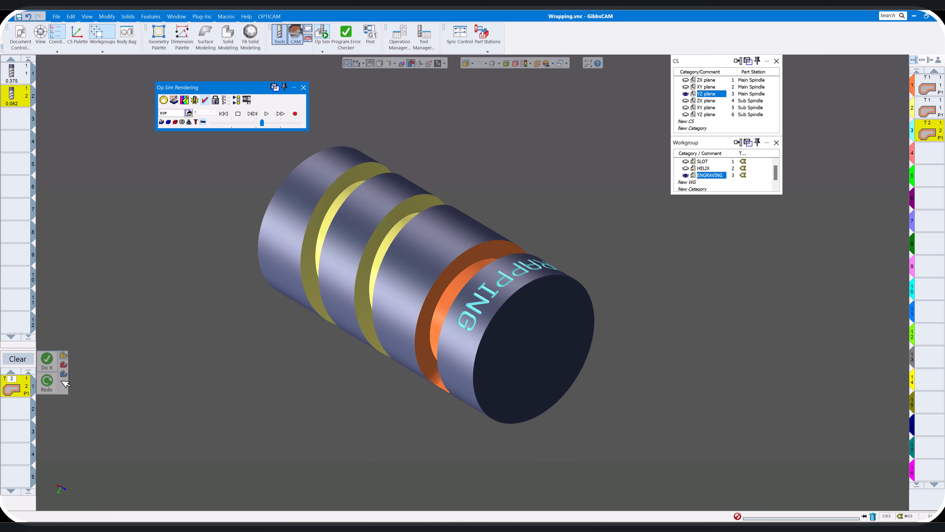
Review the engraving contour settings and the available process types, close both dialogs, and inspect the machined cylinder
double_click(16, 390)
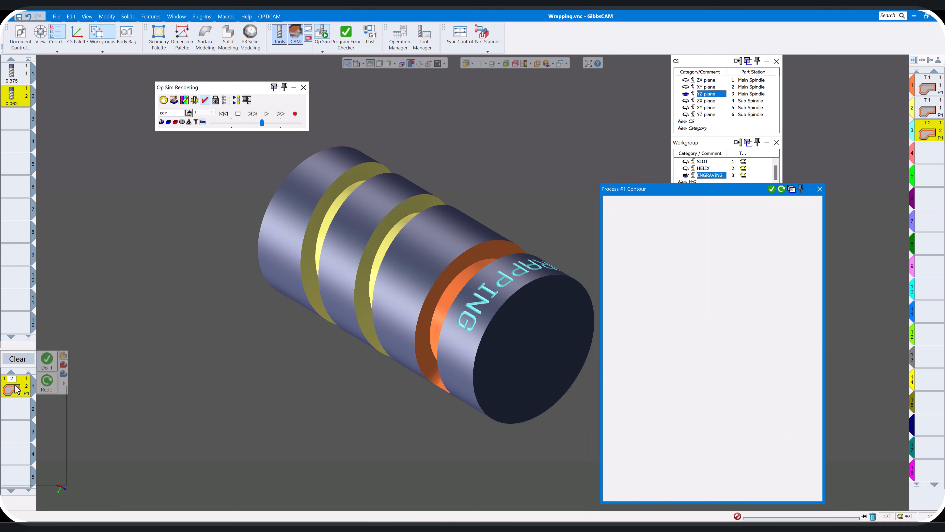
right_click(16, 390)
click(37, 389)
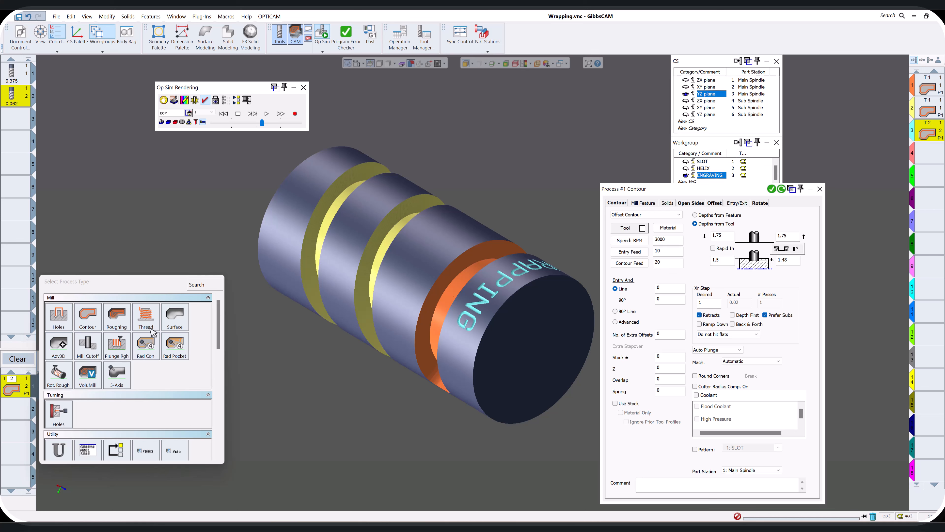
middle_drag(437, 385, 440, 383)
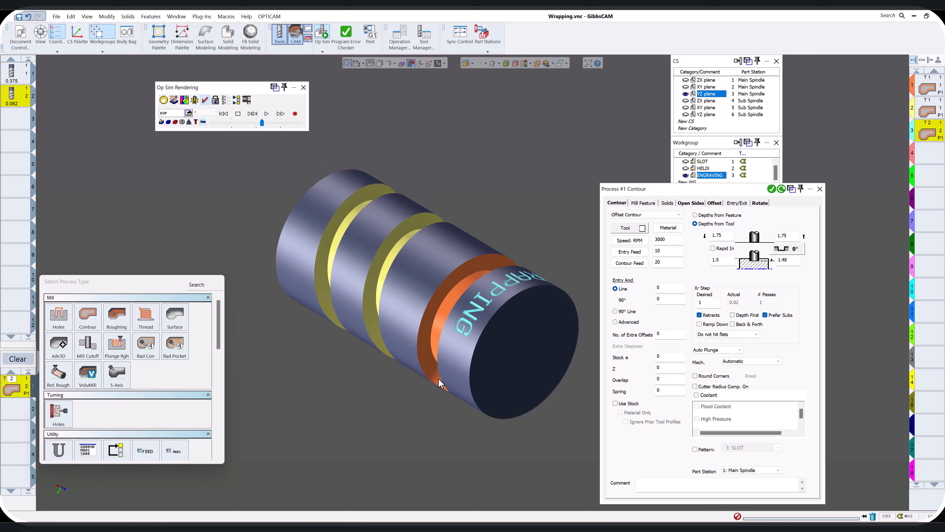
click(259, 304)
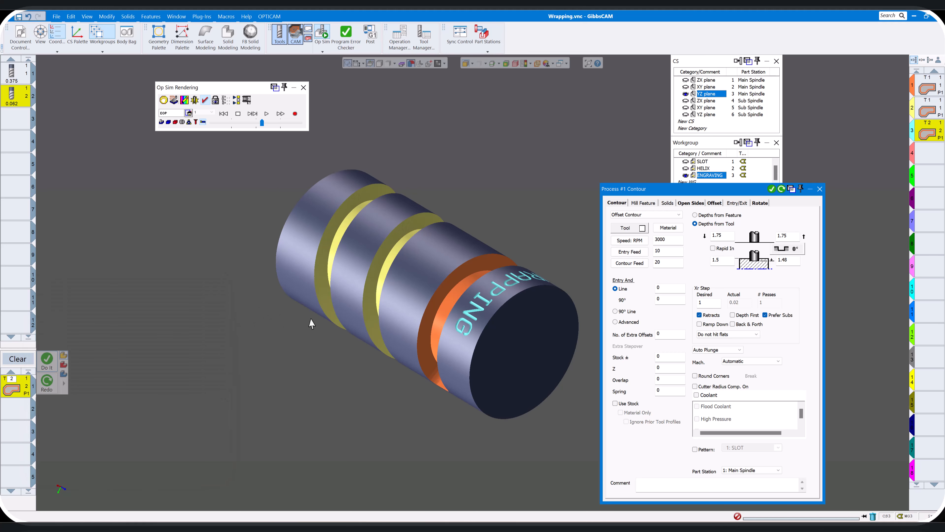
click(820, 190)
middle_drag(800, 209, 496, 229)
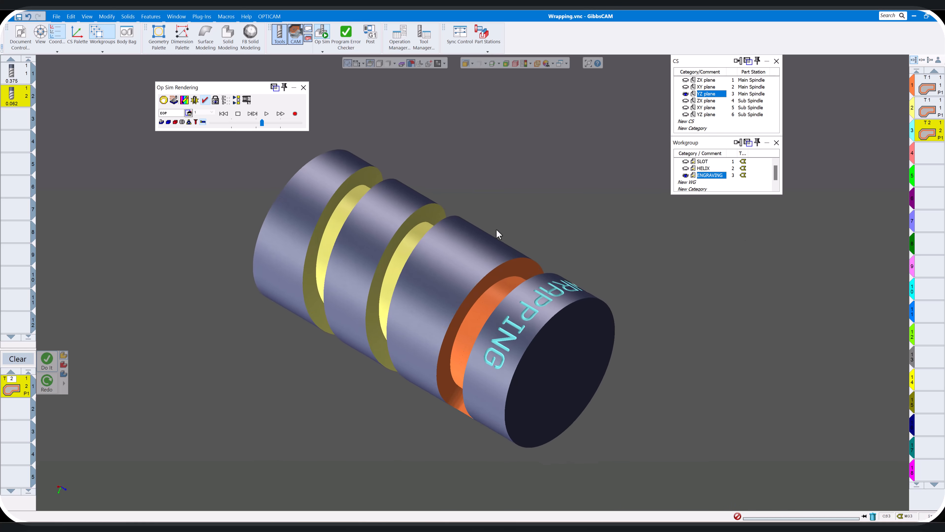